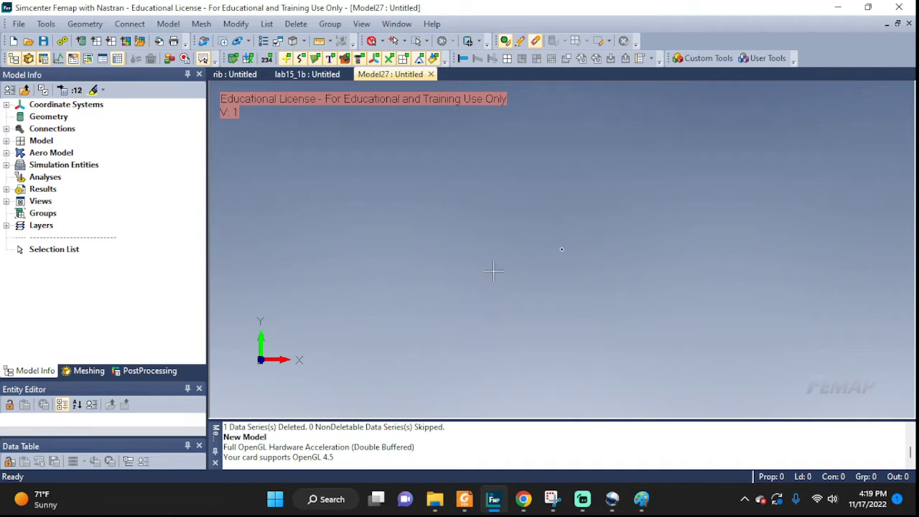
Bring up the saved spring-mass-damper problem statement with its 0.1 m/s initial velocity
left_click(554, 498)
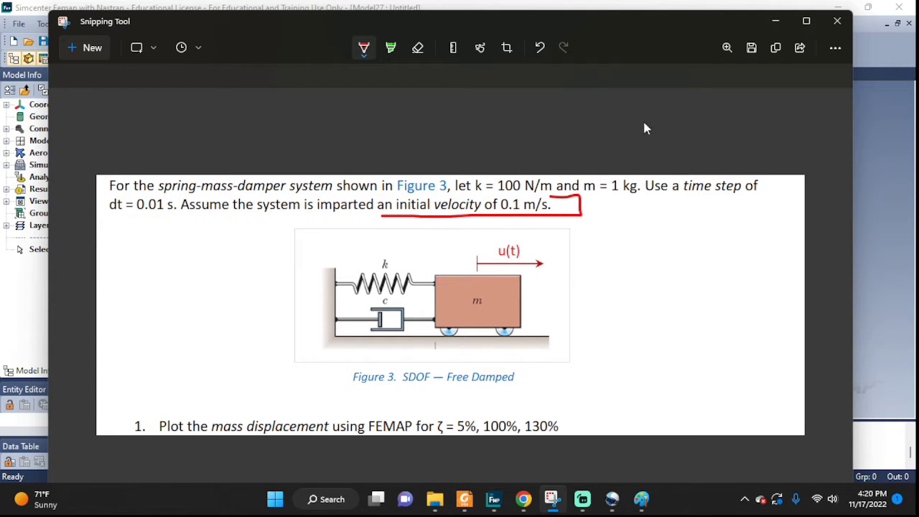
Minimize the problem statement to return to the empty Model27 workspace
left_click(766, 29)
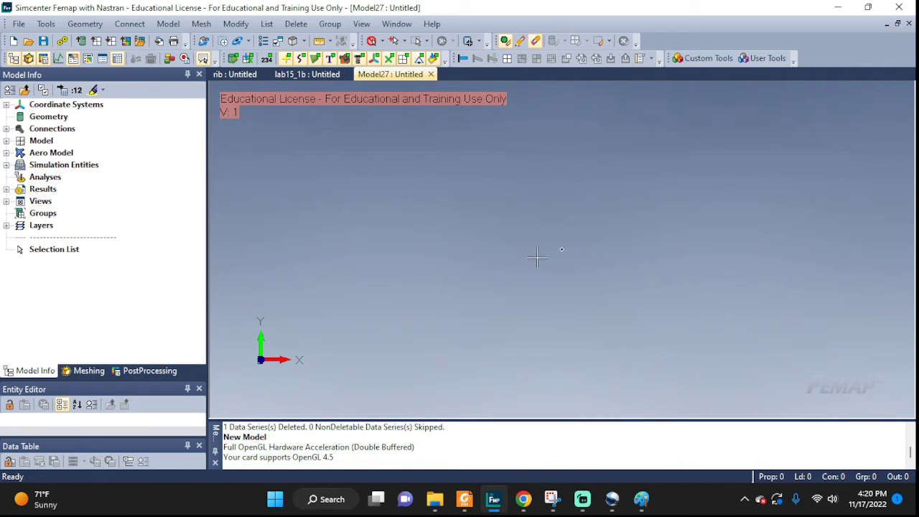
Create node 1 at the origin and node 2 at X=1, then show node ID labels
left_click(168, 24)
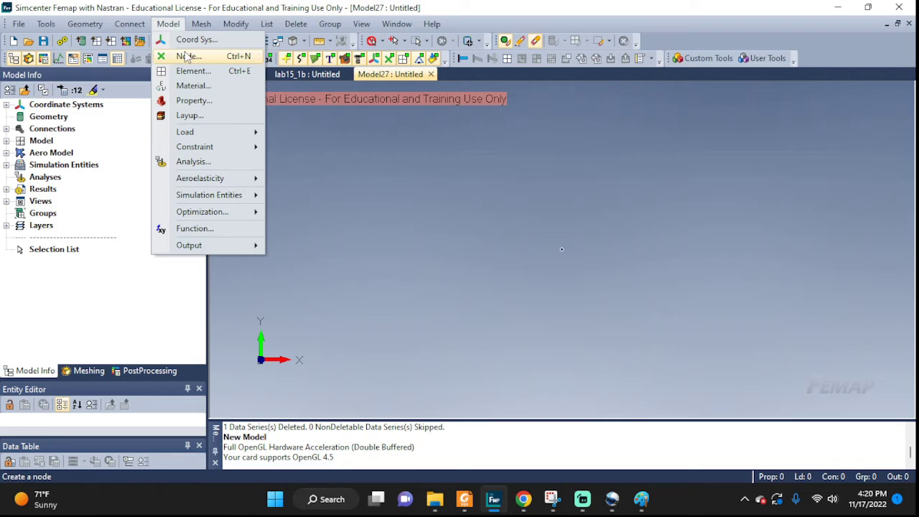
left_click(183, 56)
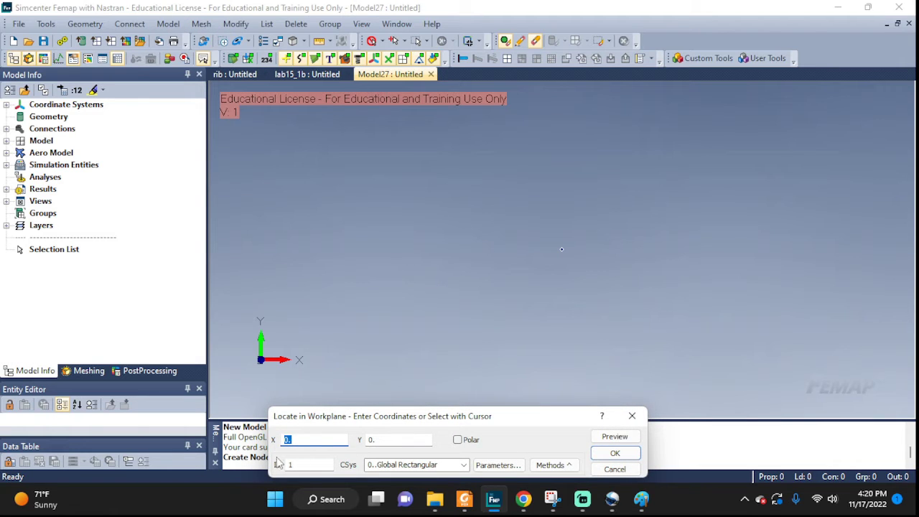
left_click(615, 455)
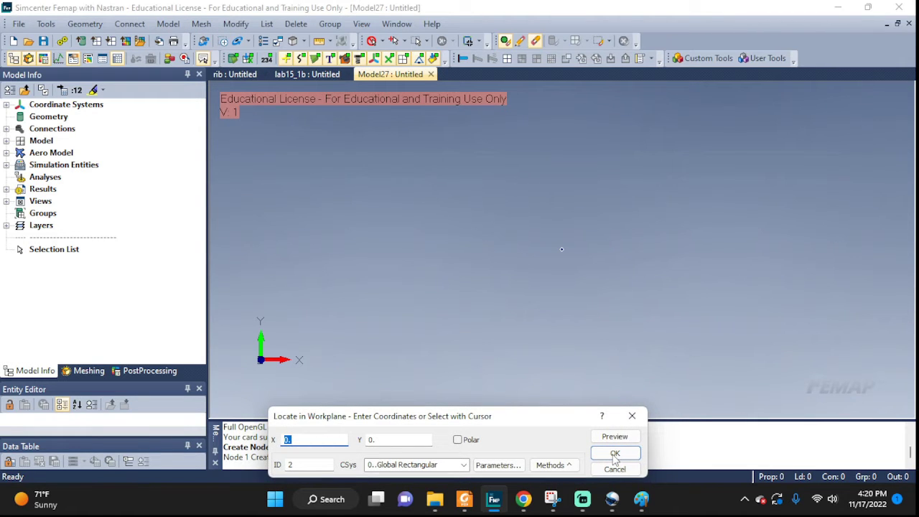
type("1")
left_click(615, 454)
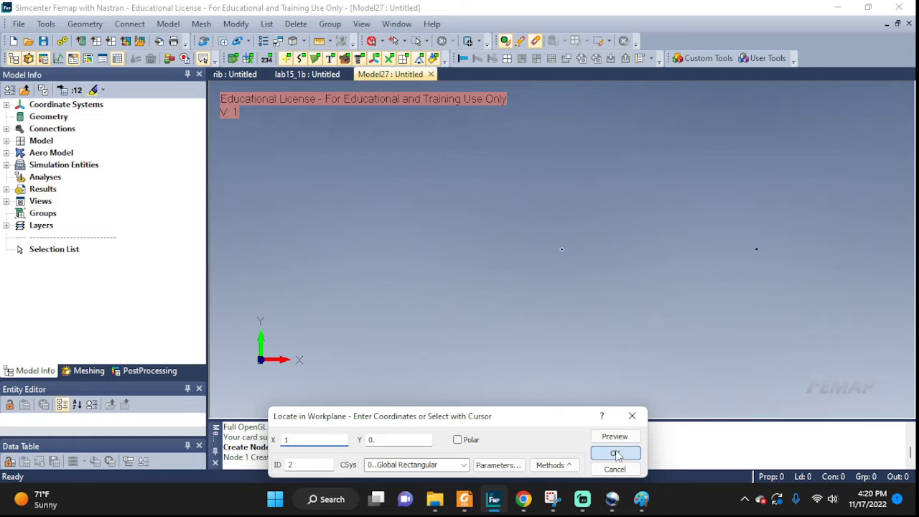
left_click(614, 469)
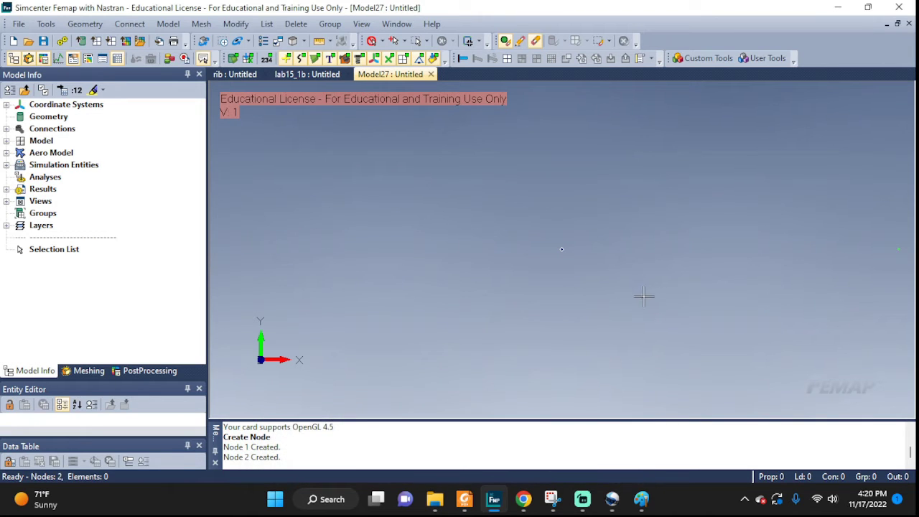
key("ctrl+q")
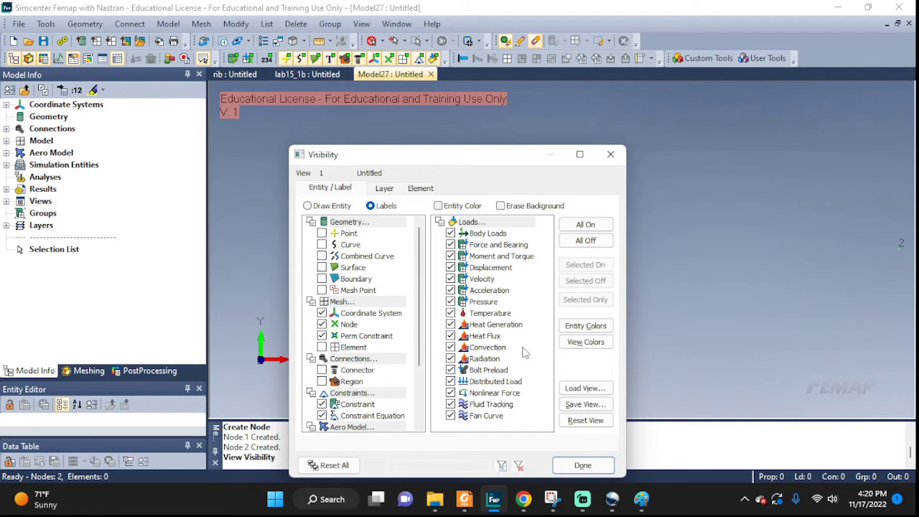
left_click(581, 466)
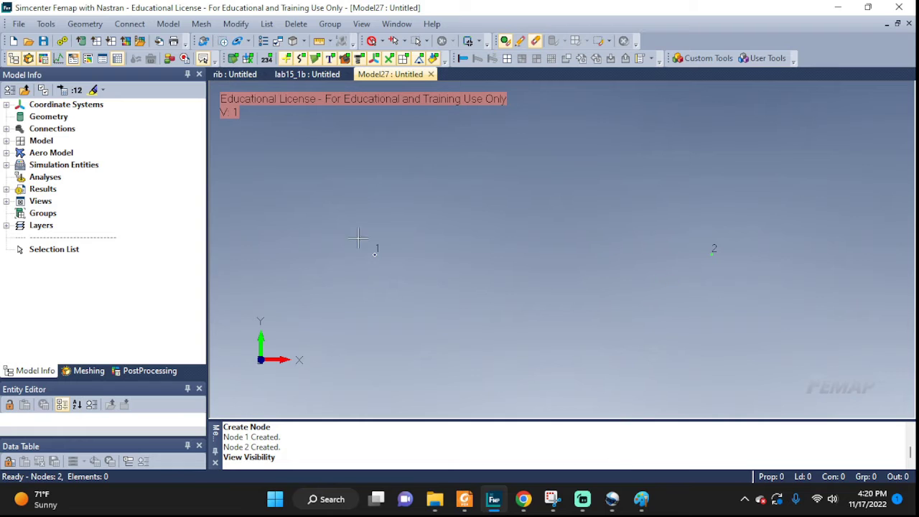
Start a new property titled MySpring and set its type to Spring/Damper
left_click(174, 25)
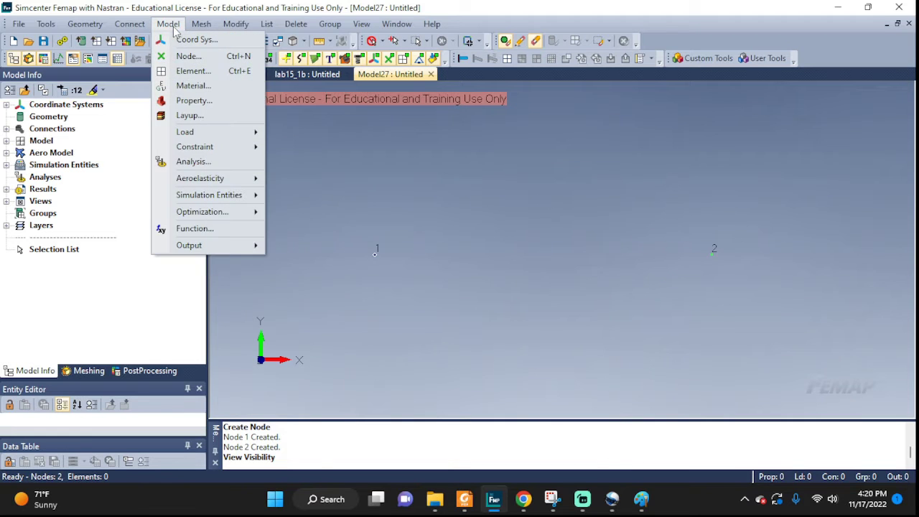
left_click(195, 101)
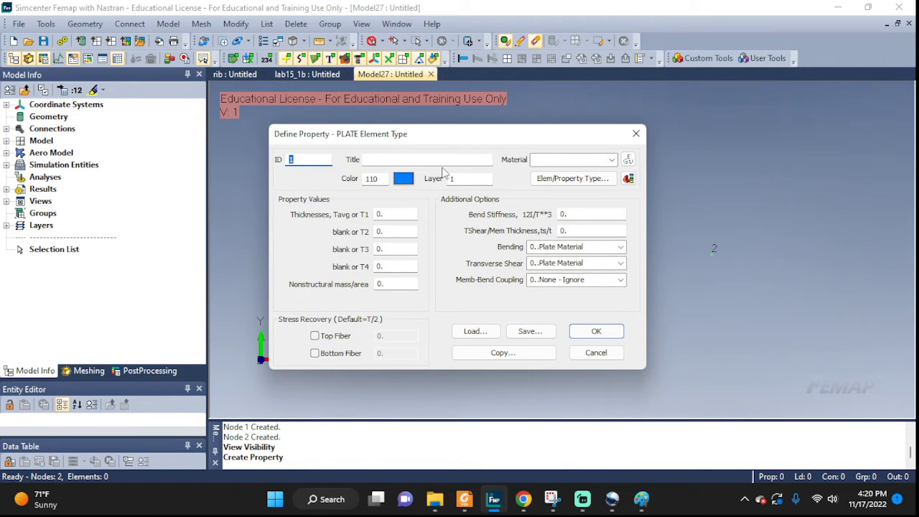
left_click(433, 159)
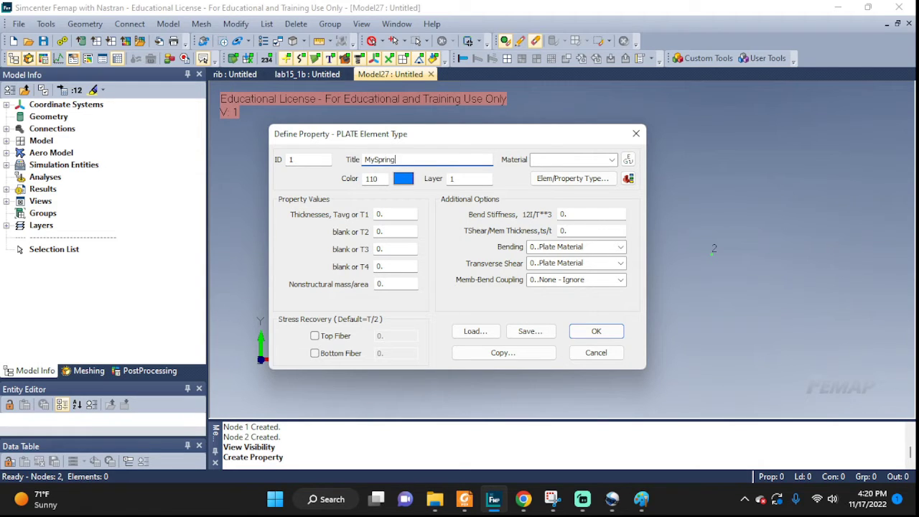
type("MySpring")
left_click(567, 178)
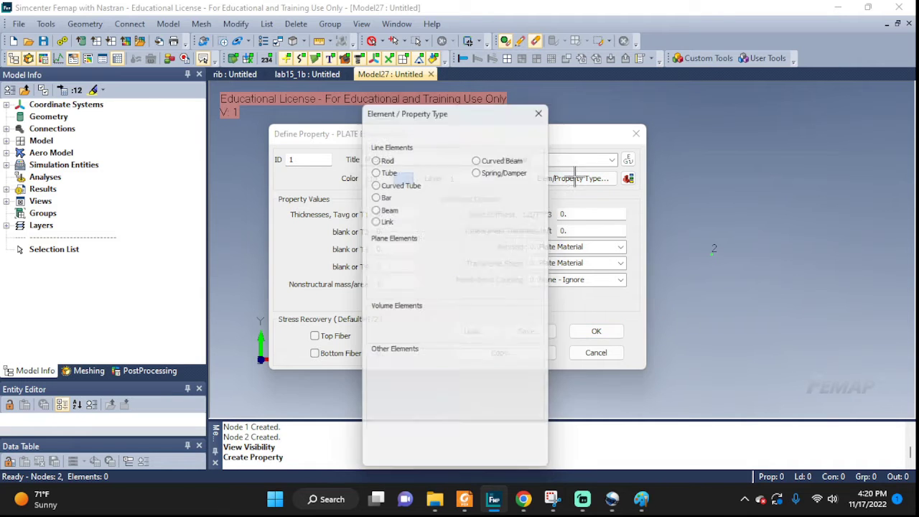
left_click(485, 168)
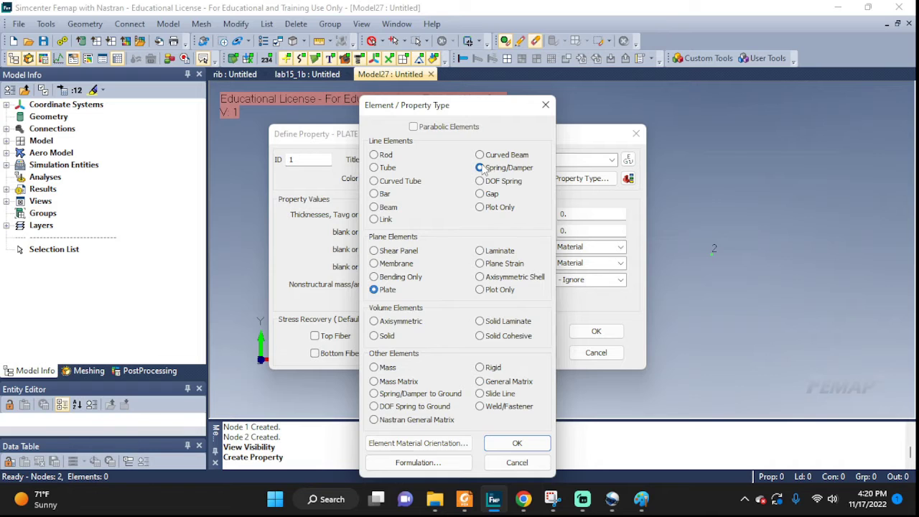
left_click(516, 443)
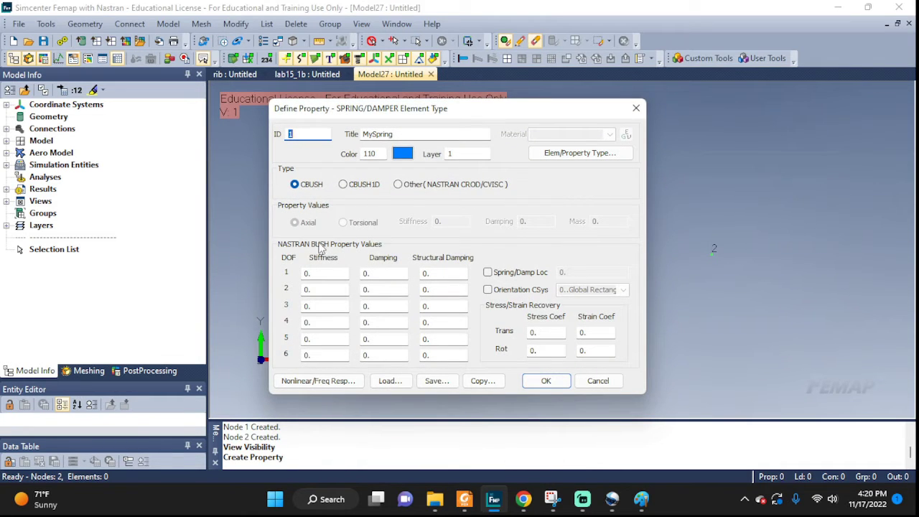
Enter DOF 1 stiffness of 100, checking k in the problem statement
left_click(316, 273)
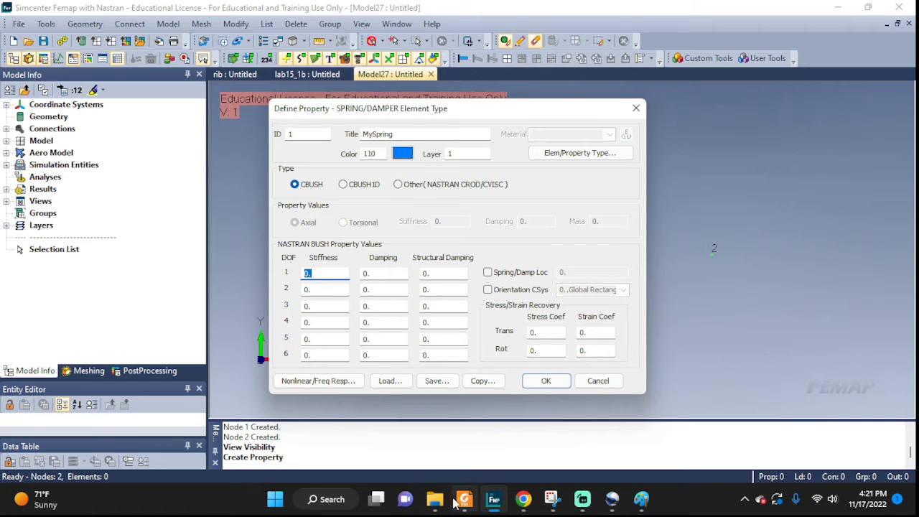
left_click(551, 500)
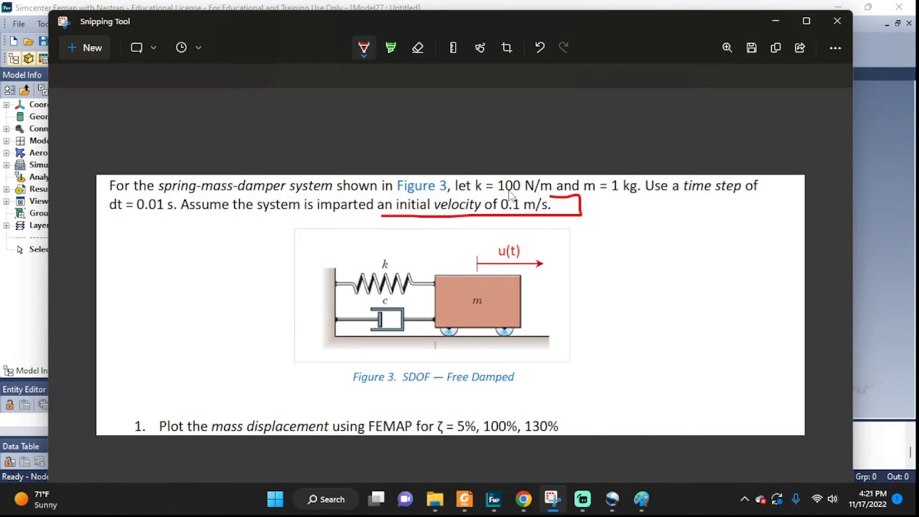
left_click(560, 506)
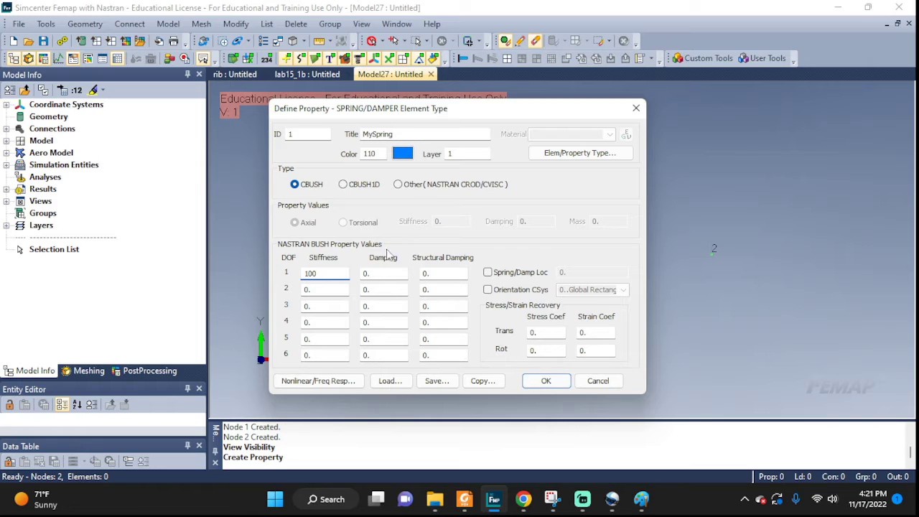
left_click(382, 273)
Bring up the damping calculation slide showing c = 0.5
left_click(551, 499)
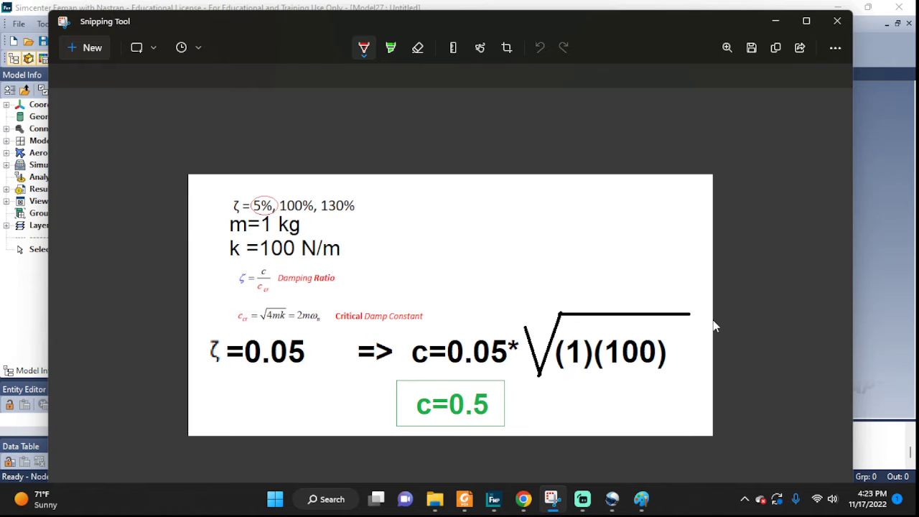
Save property MySpring with DOF 1 damping 0.5 and close the blank follow-up form
left_click(766, 27)
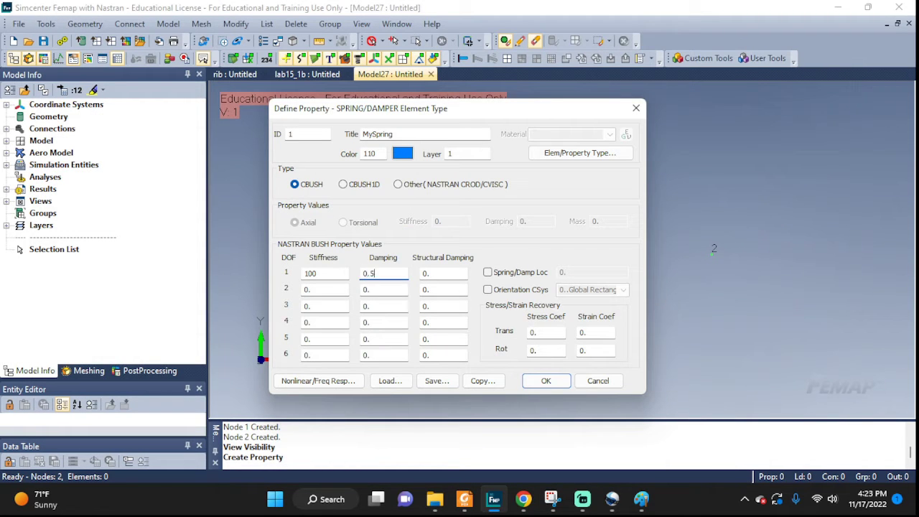
left_click(554, 500)
left_click(553, 500)
left_click(540, 382)
left_click(585, 380)
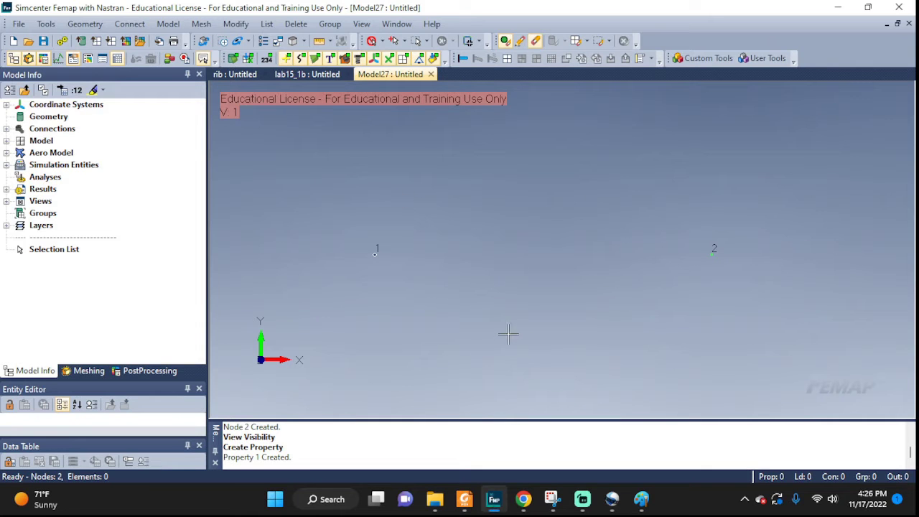
Create spring element 1 with the MySpring property joining nodes 1 and 2
left_click(168, 25)
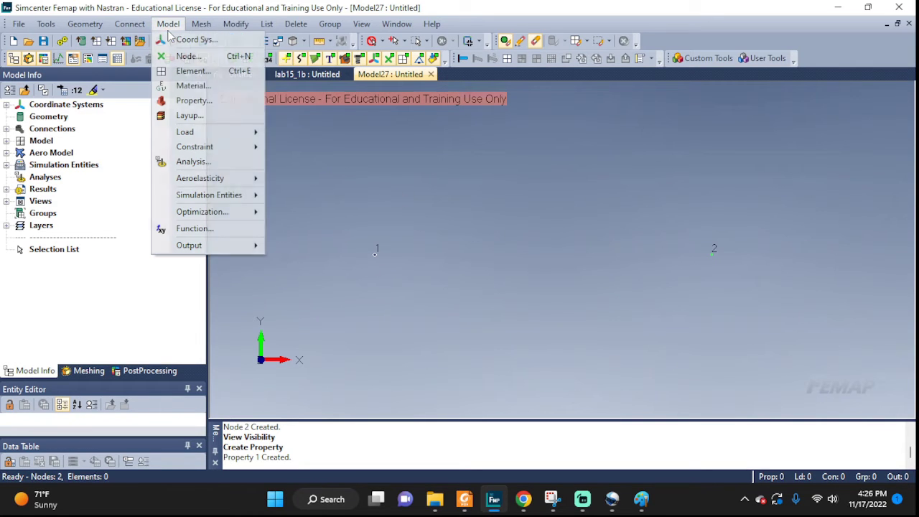
left_click(188, 71)
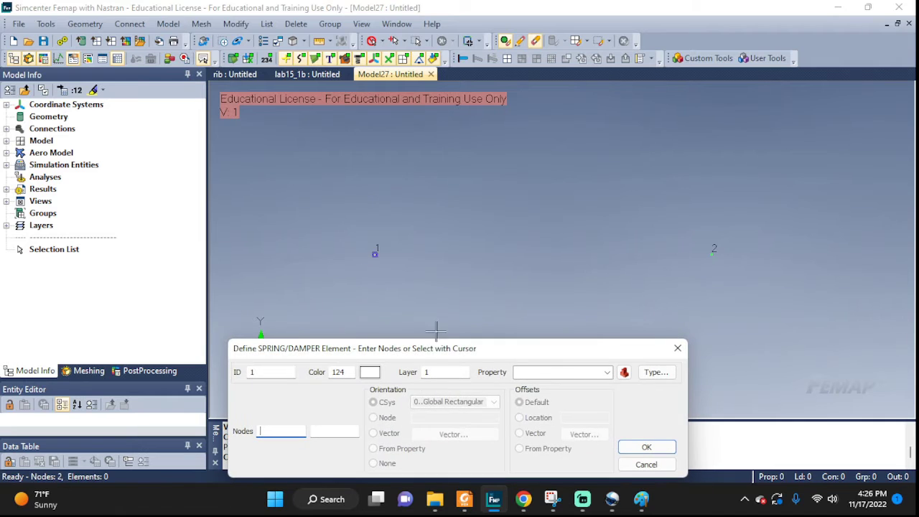
left_click(607, 372)
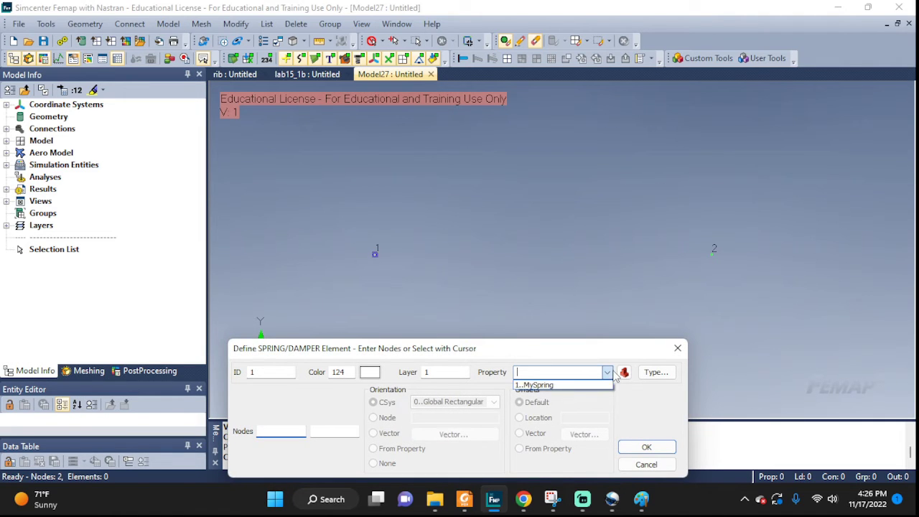
left_click(540, 386)
left_click(272, 432)
key("Tab")
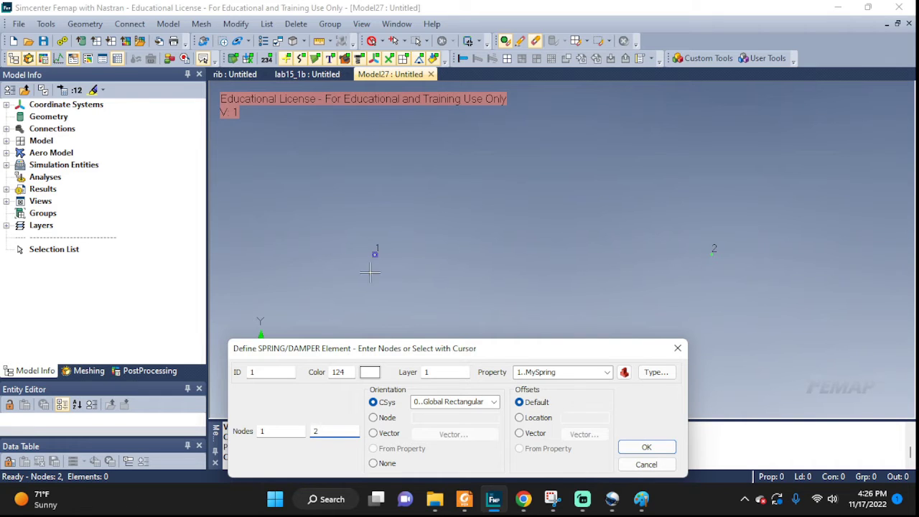
left_click(326, 433)
left_click(643, 447)
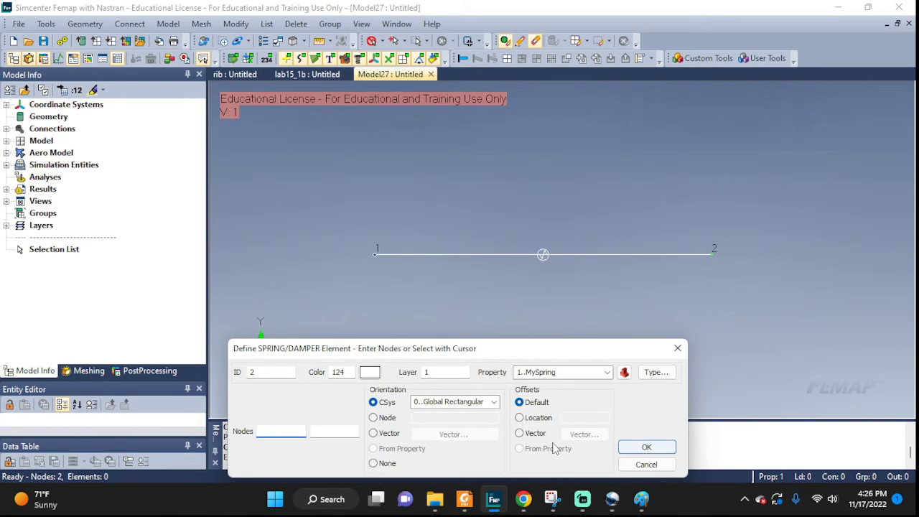
left_click(645, 464)
Rotate the view to see the spring at an angle and open the Model menu
middle_click_drag(617, 251, 712, 283)
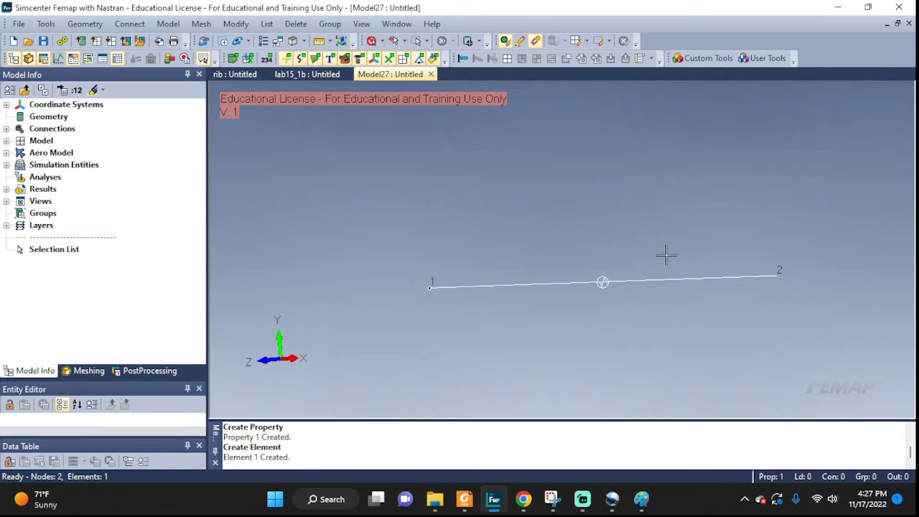
middle_click_drag(666, 255, 638, 264)
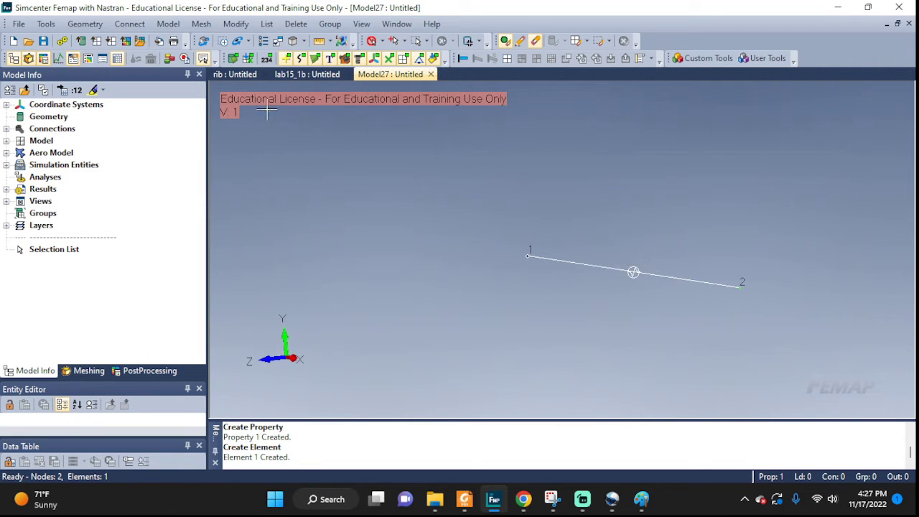
left_click(168, 24)
Pin node 1 in TX, TY and TZ with a nodal constraint
mouse_move(192, 149)
left_click(310, 171)
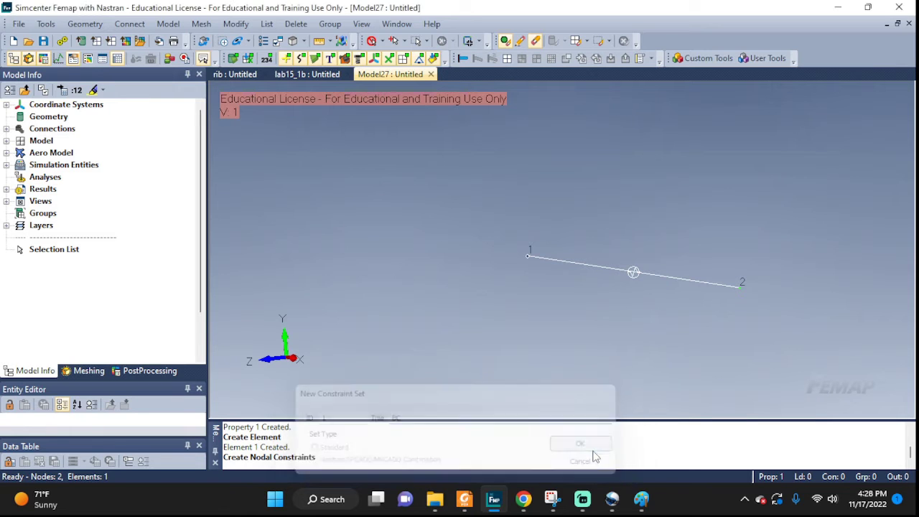
left_click(528, 255)
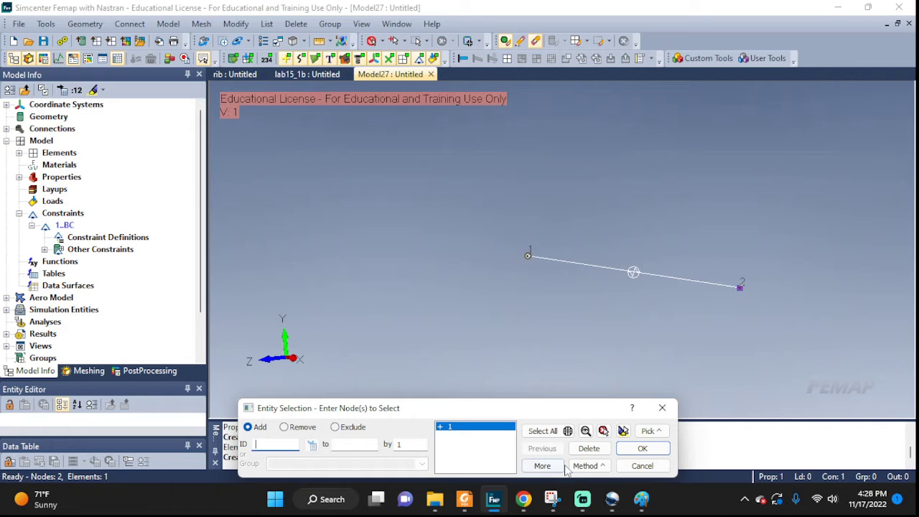
left_click(642, 448)
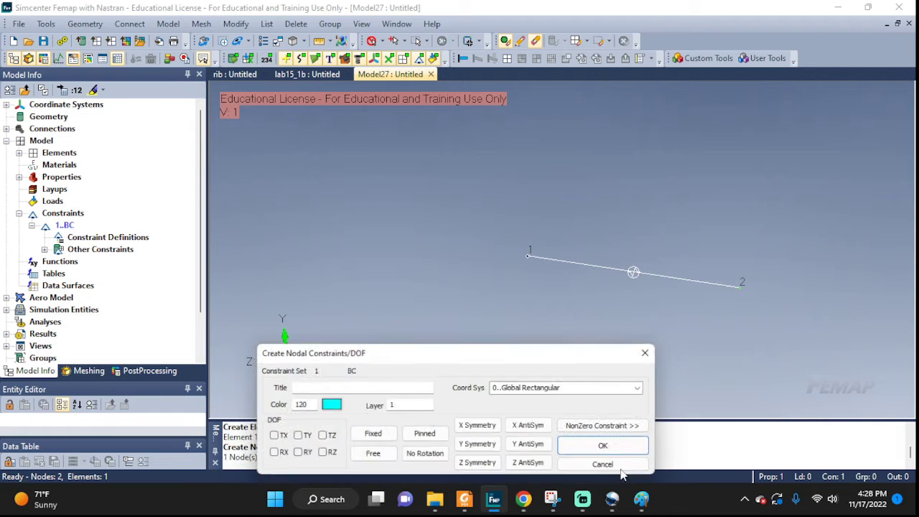
left_click(326, 387)
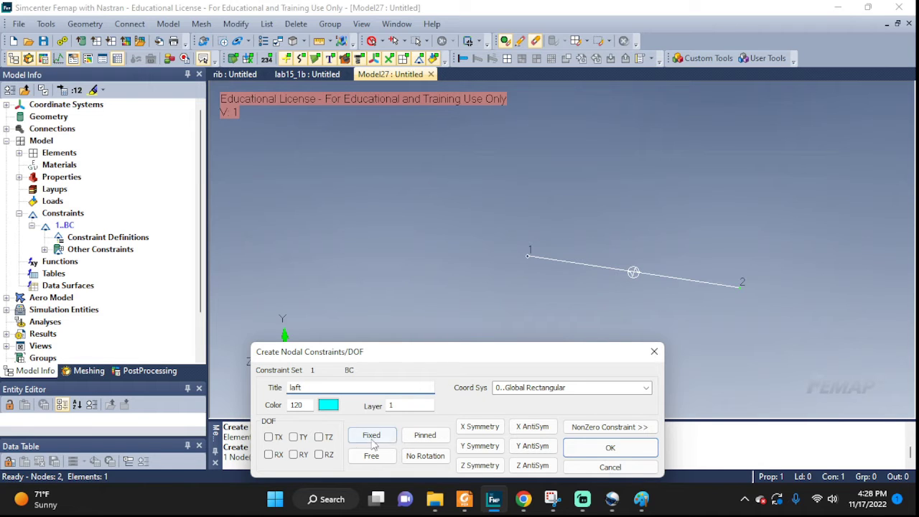
left_click(424, 435)
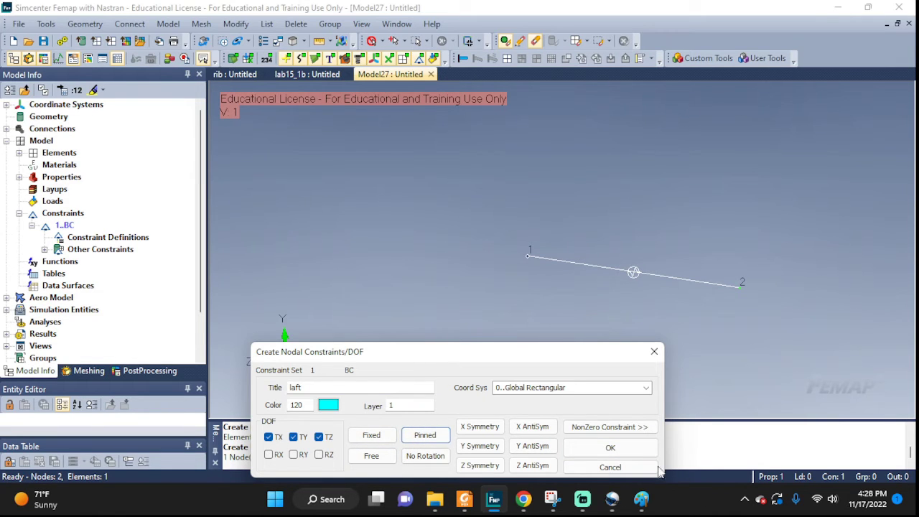
left_click(610, 447)
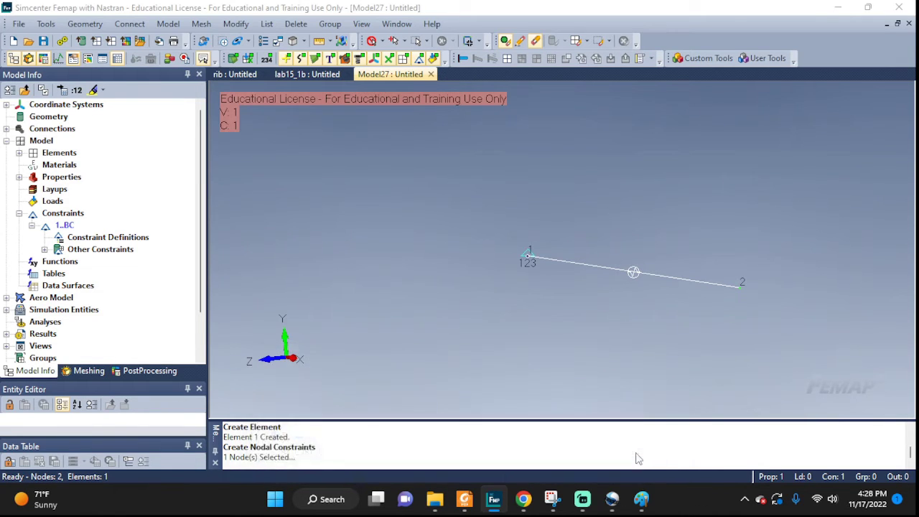
Restrain node 2 in TY and TZ, then rotate the view around node 2
left_click(738, 285)
left_click(661, 450)
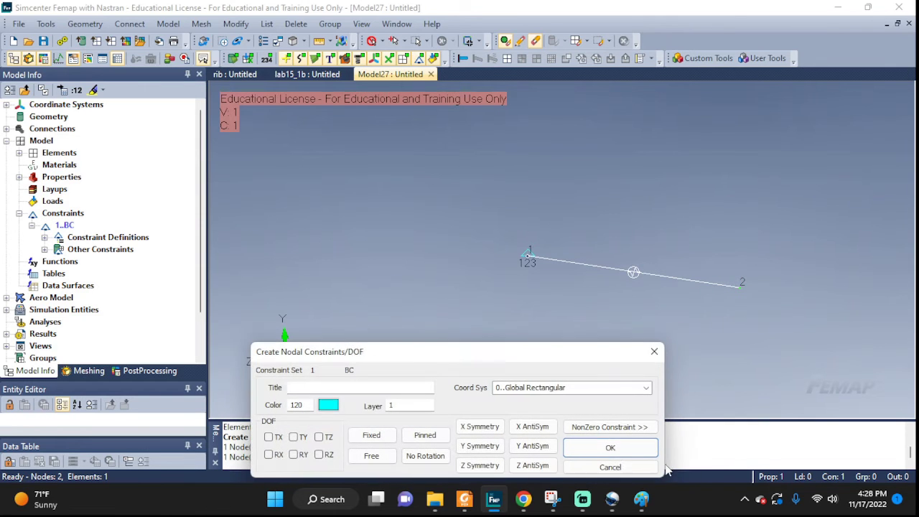
left_click(375, 387)
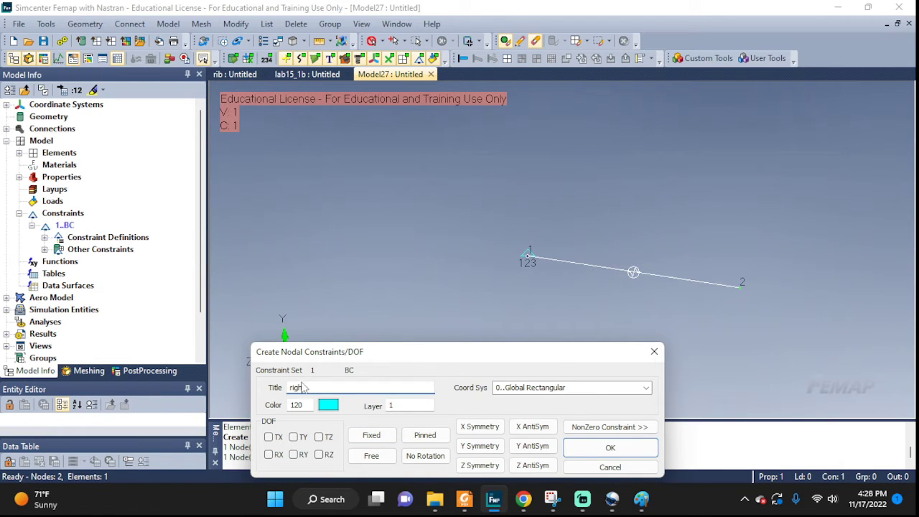
left_click_drag(260, 353, 342, 352)
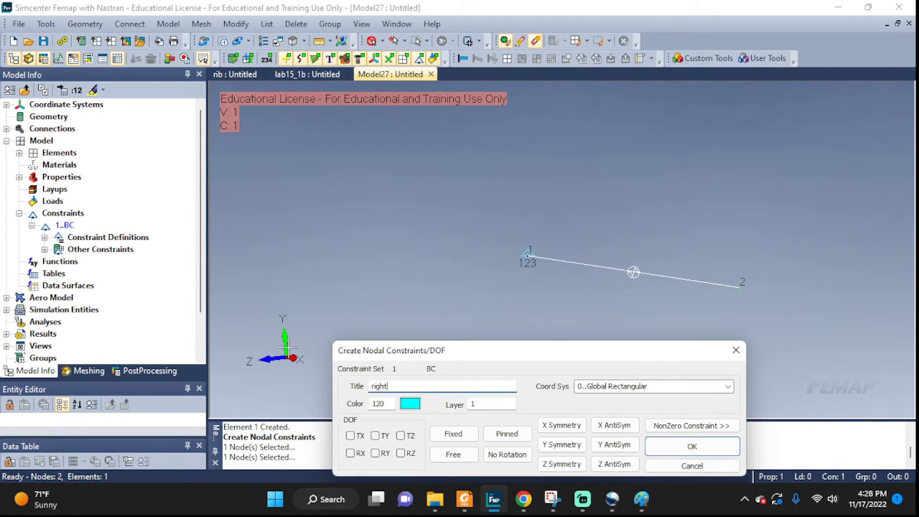
left_click(375, 436)
left_click(402, 437)
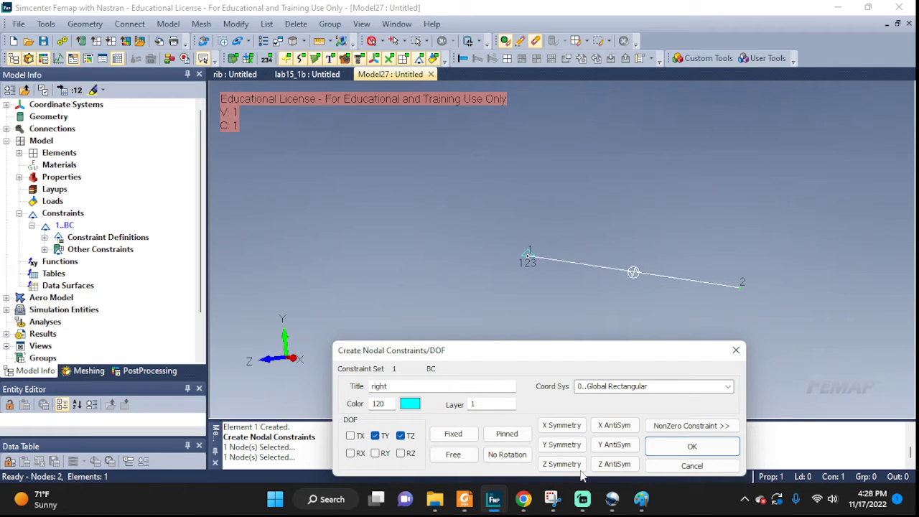
left_click(686, 446)
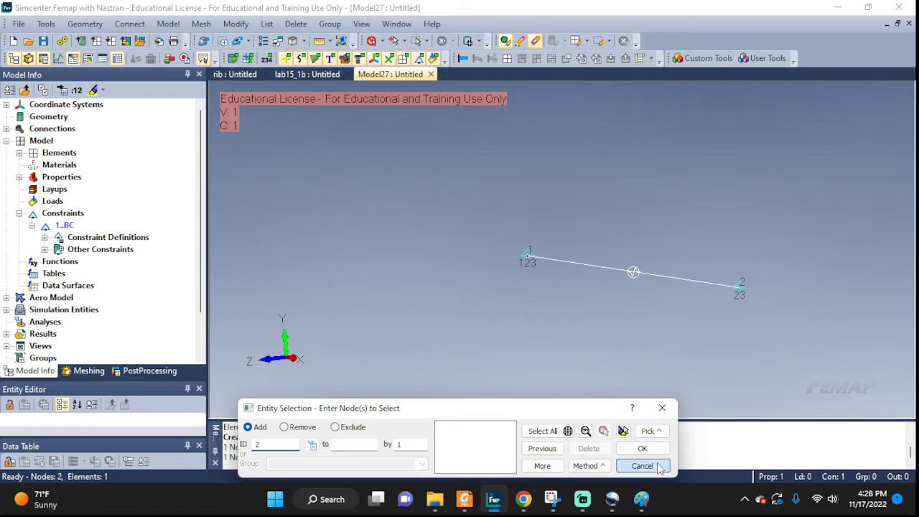
left_click(659, 468)
middle_click_drag(763, 359, 732, 302)
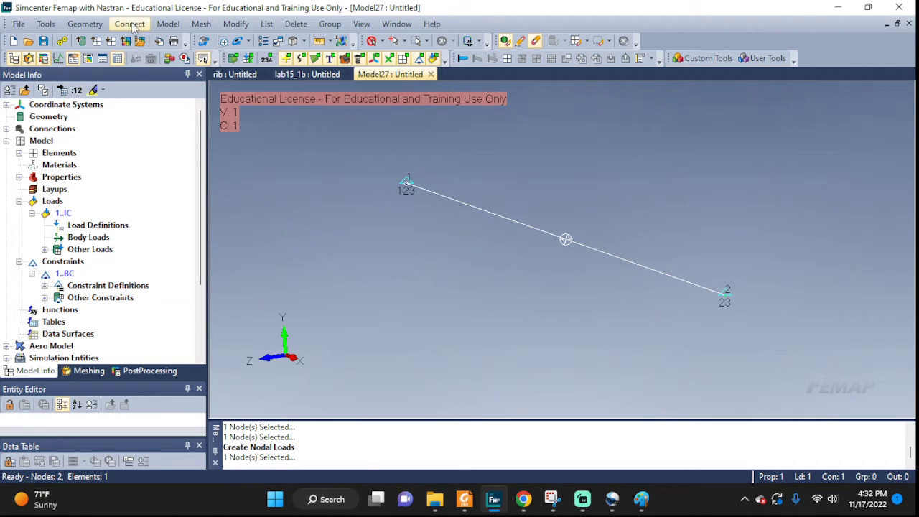
Create property 2 titled mass, of the Mass element type with mass value 1
left_click(133, 26)
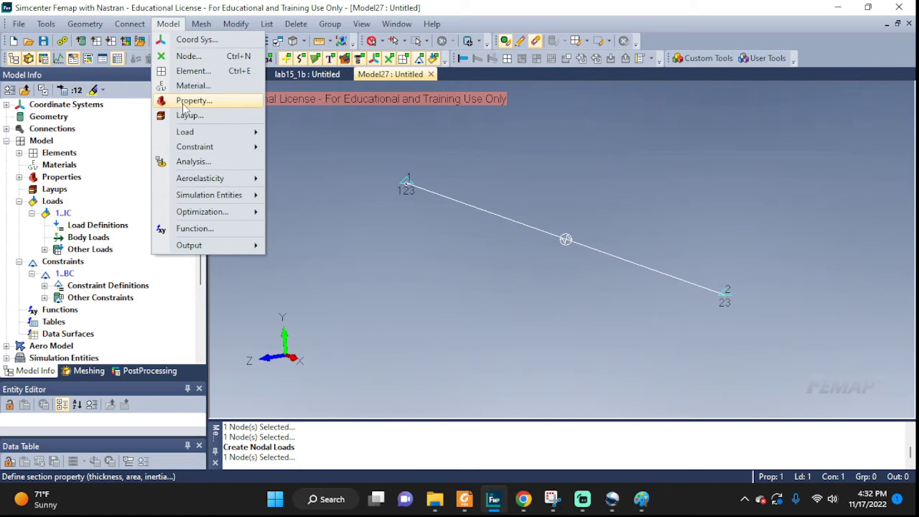
left_click(183, 102)
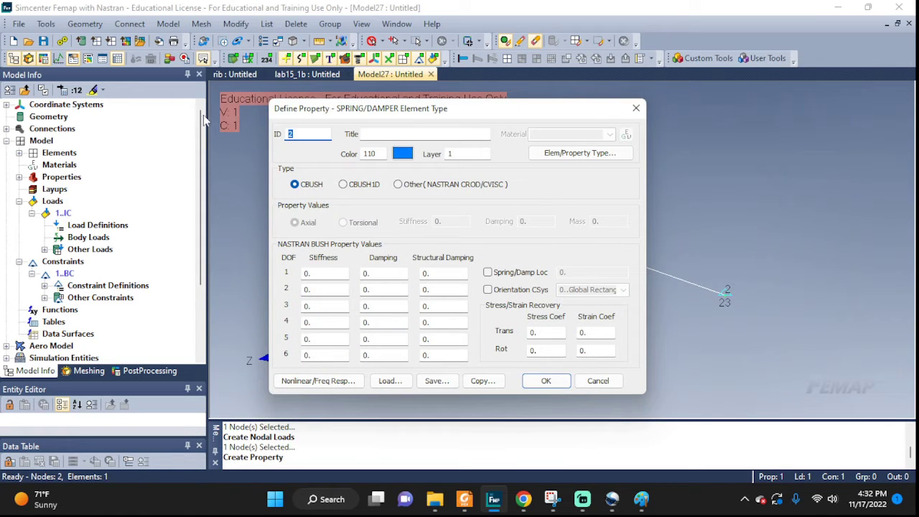
left_click(368, 136)
left_click(583, 153)
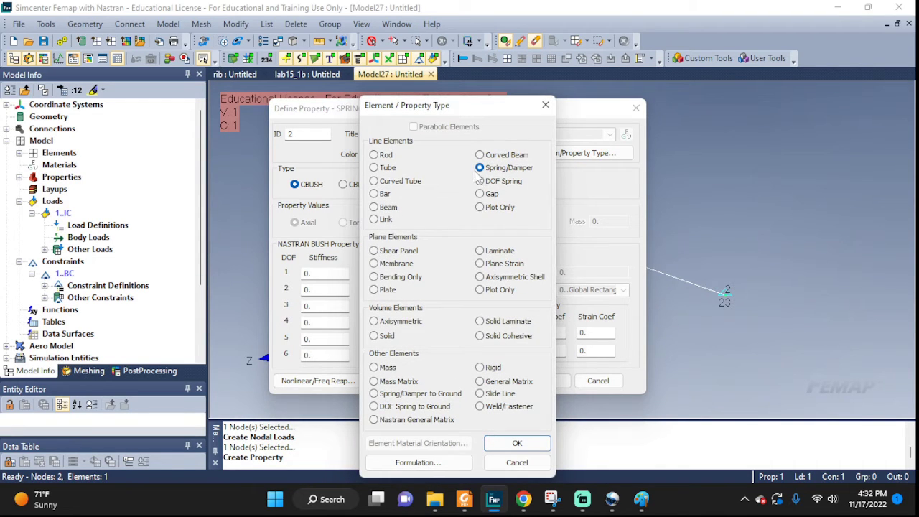
left_click(374, 369)
left_click(501, 444)
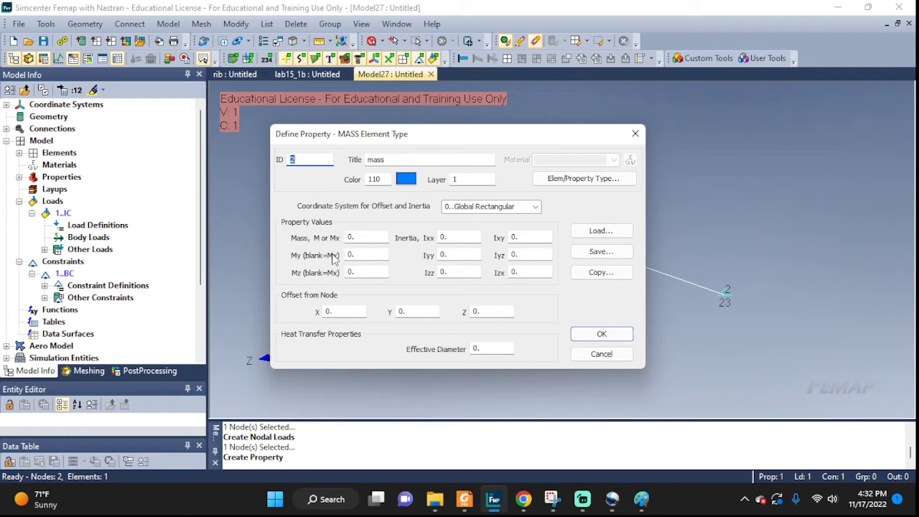
left_click_drag(365, 241, 339, 242)
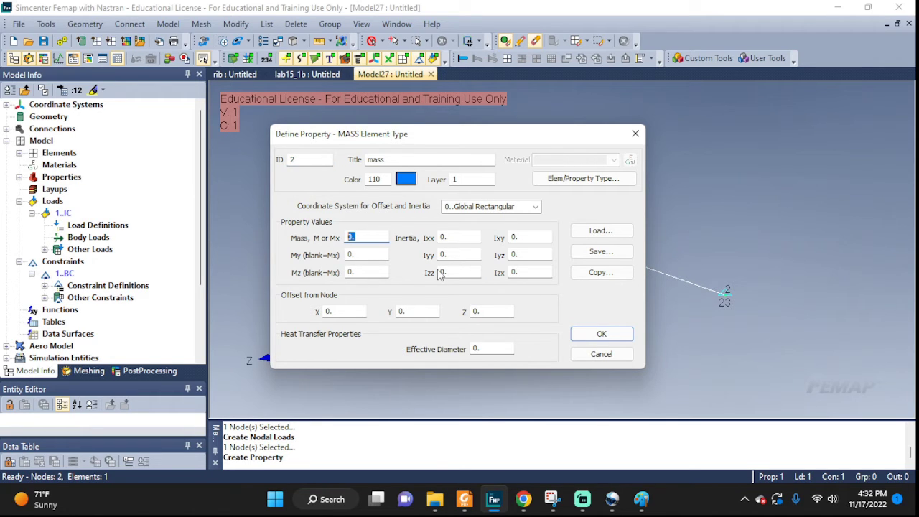
type("1")
left_click(602, 336)
left_click(602, 354)
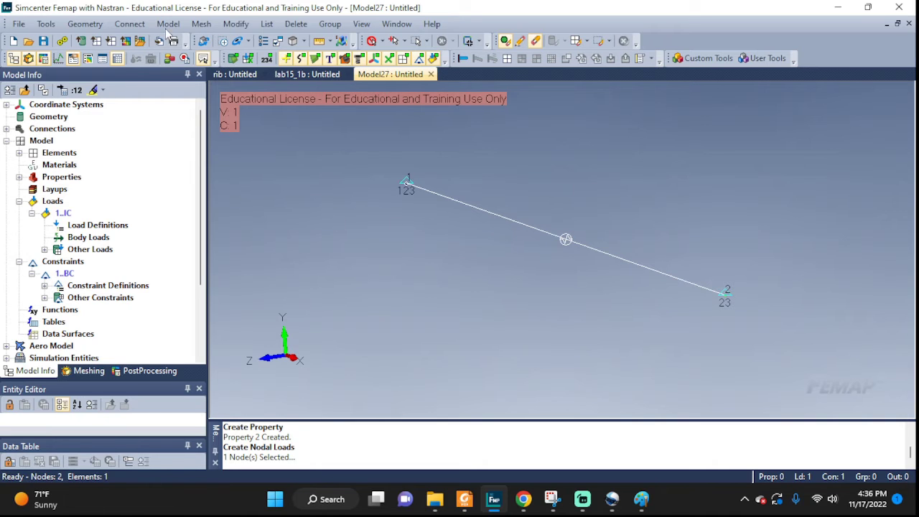
Place mass element 2 on node 2 using the 2..mass property
left_click(168, 24)
left_click(198, 79)
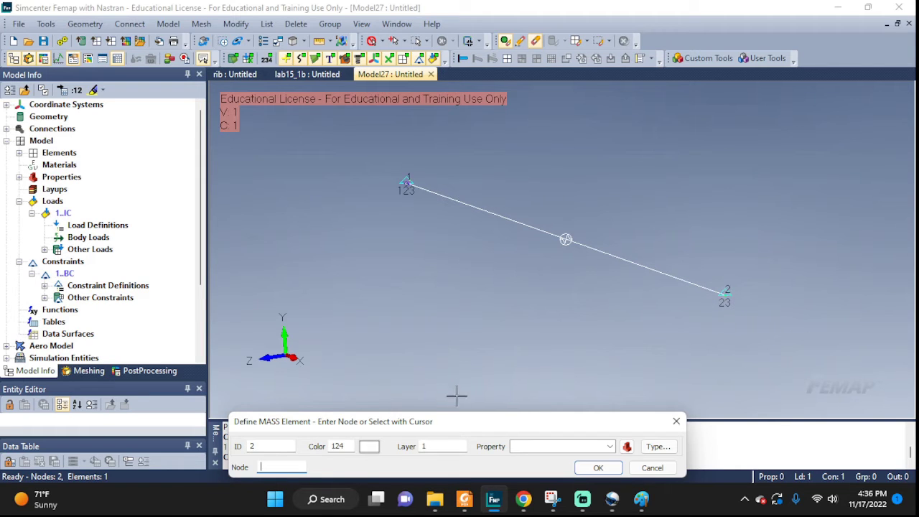
left_click(587, 446)
left_click(531, 460)
left_click(303, 466)
left_click(724, 295)
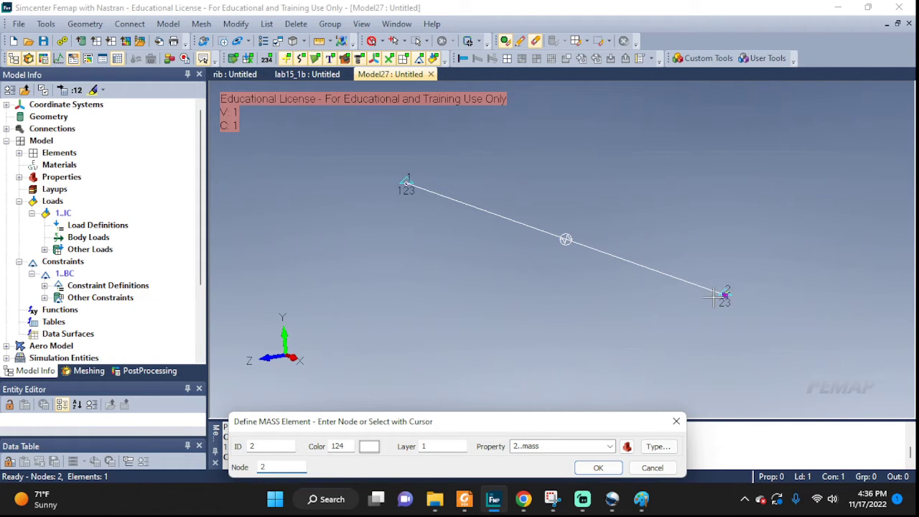
left_click(599, 468)
left_click(652, 467)
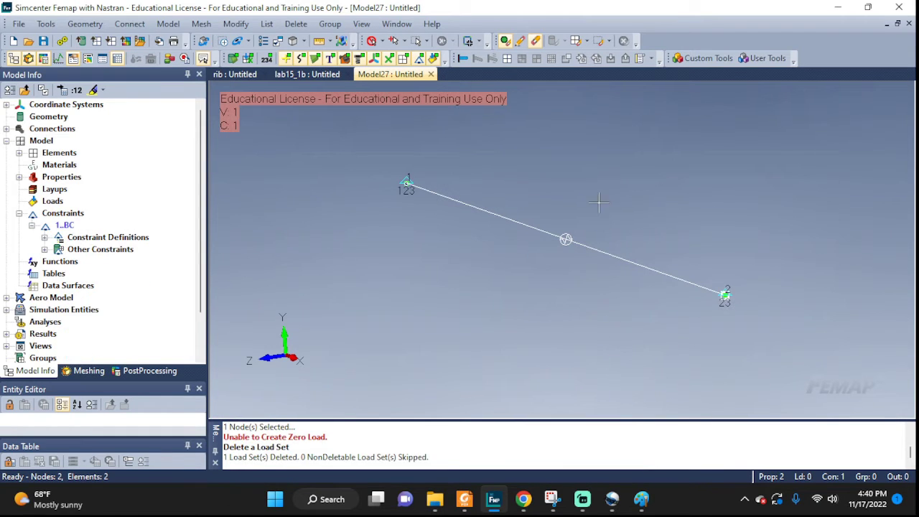
Apply a nodal velocity load titled 'init vel' with VX = 1 to node 2 in load set IC
left_click(167, 24)
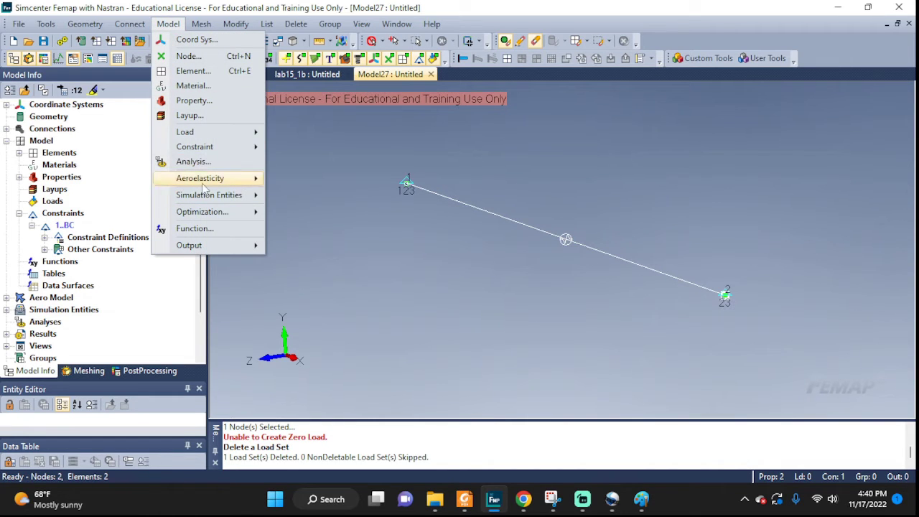
mouse_move(195, 135)
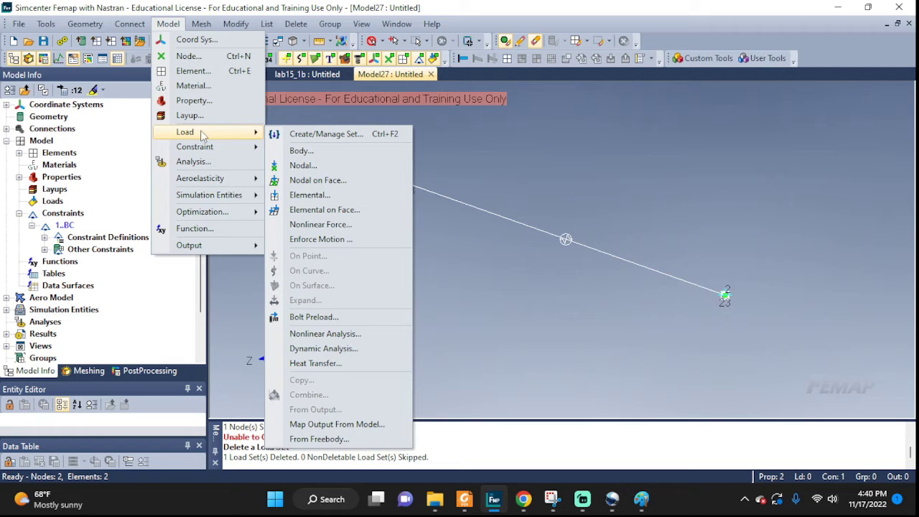
left_click(303, 166)
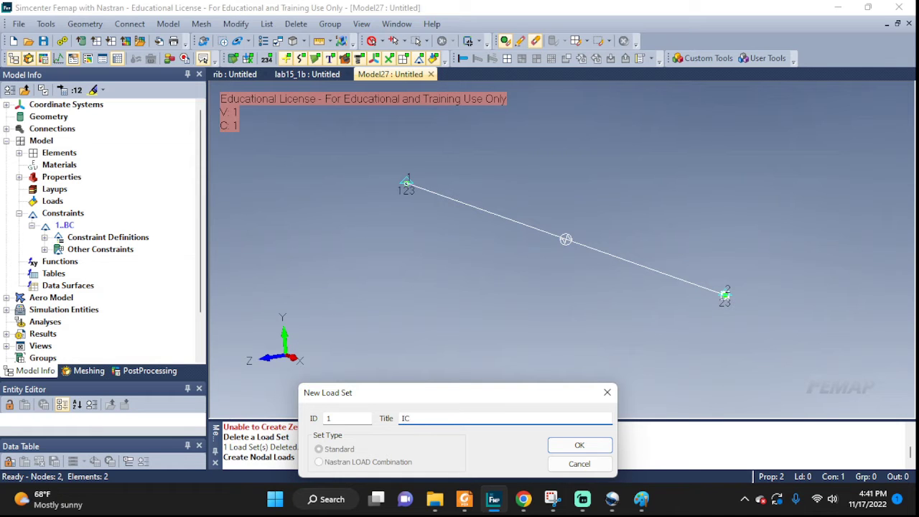
left_click(579, 446)
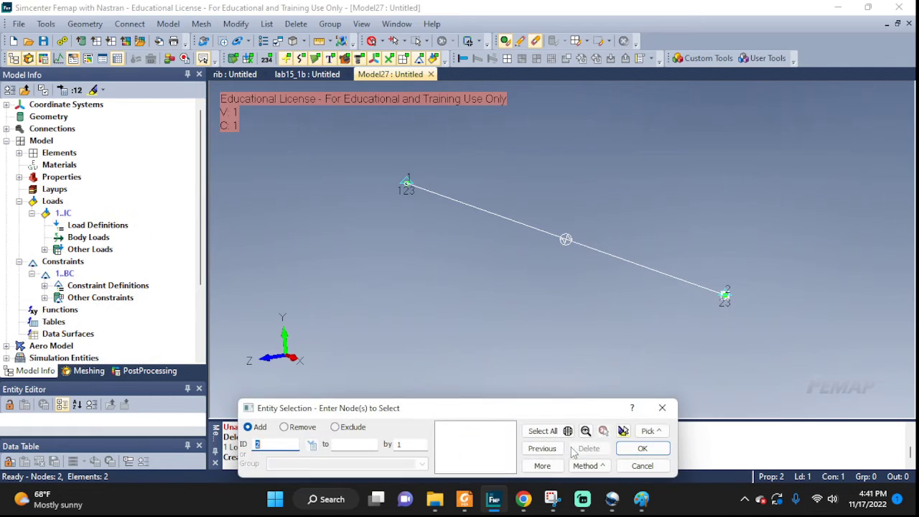
left_click(725, 295)
left_click(637, 450)
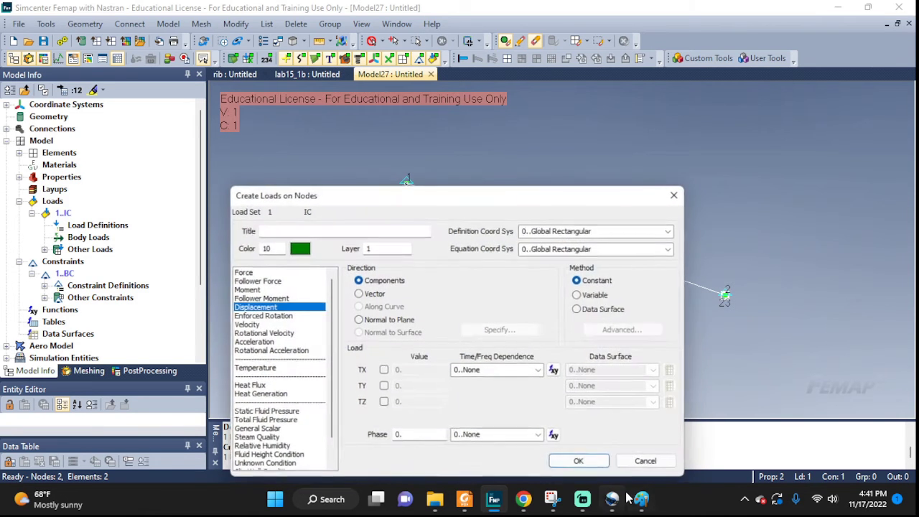
left_click(280, 228)
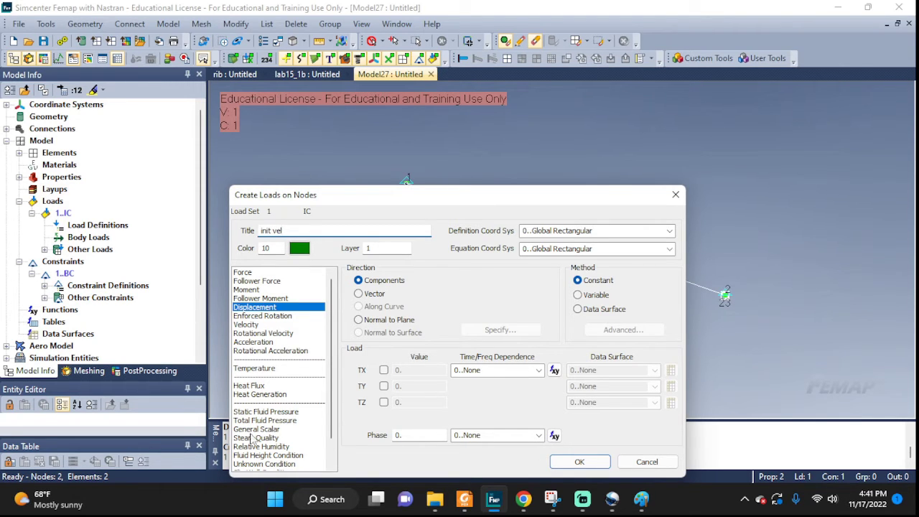
left_click(246, 324)
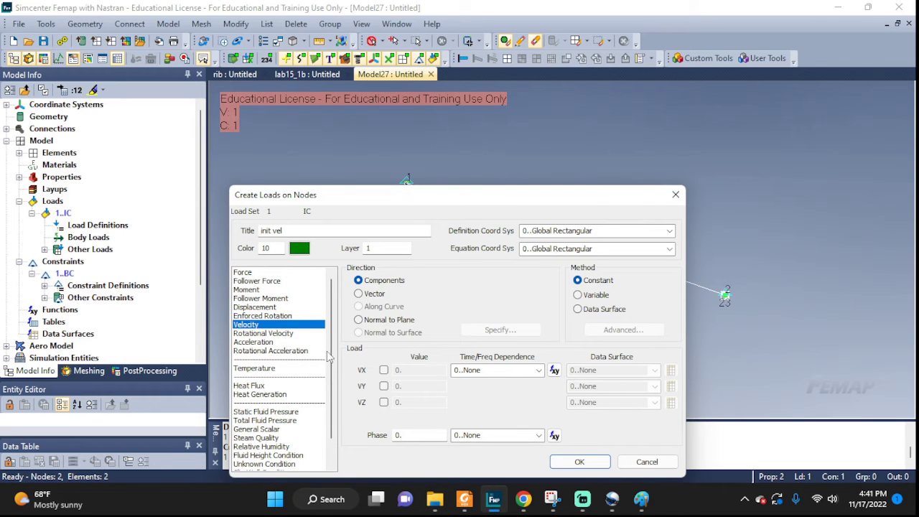
left_click(384, 369)
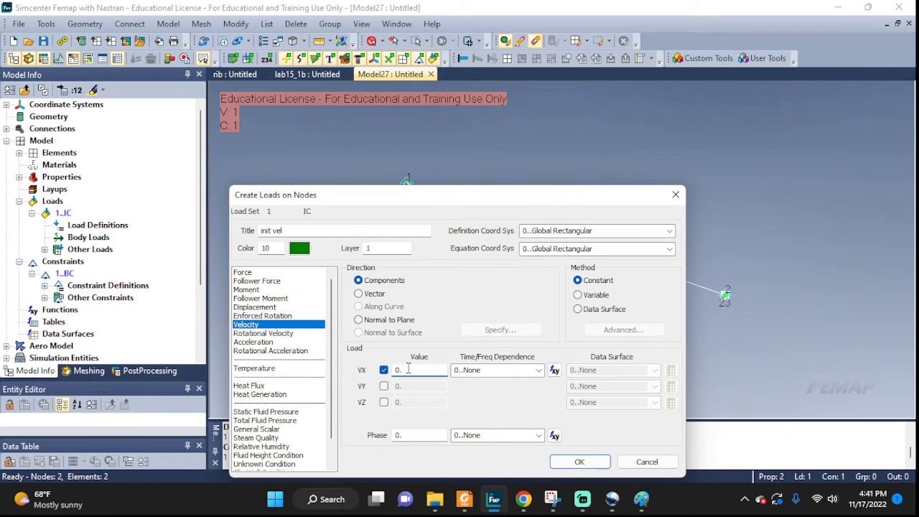
type("1")
left_click(578, 461)
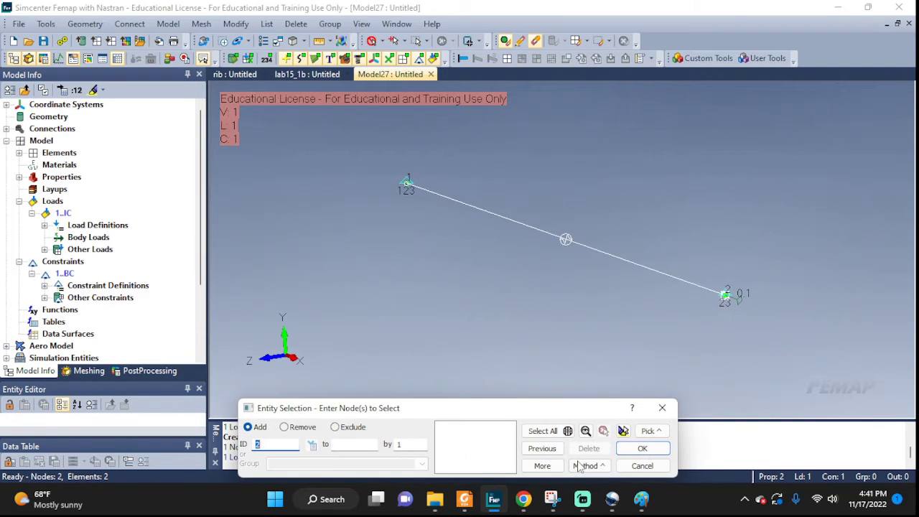
Finish loading nodes and reorient the view so the element lies horizontal with node 1 visible
scroll(728, 290, "up", 3)
middle_click_drag(734, 286, 786, 330)
middle_click_drag(750, 229, 785, 243)
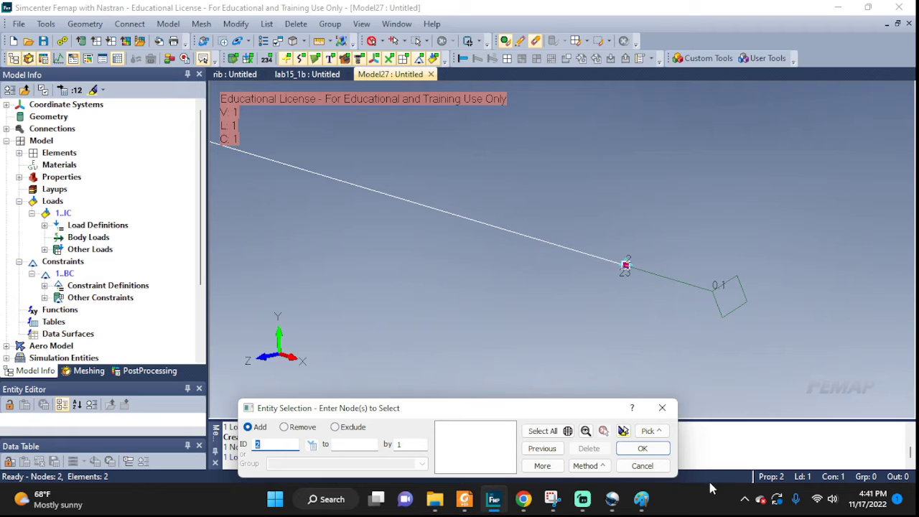
left_click(642, 448)
scroll(522, 275, "down", 3)
middle_click_drag(491, 215, 722, 252)
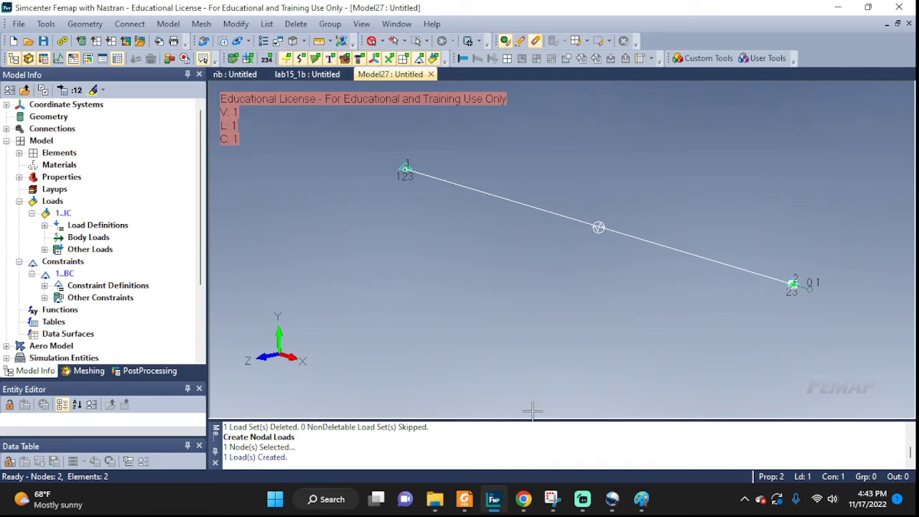
middle_click_drag(696, 318, 677, 302)
middle_click_drag(745, 232, 639, 219)
Create a new Transient Dynamic/Time History analysis set and expand its Options > Dynamics entry
left_click(235, 23)
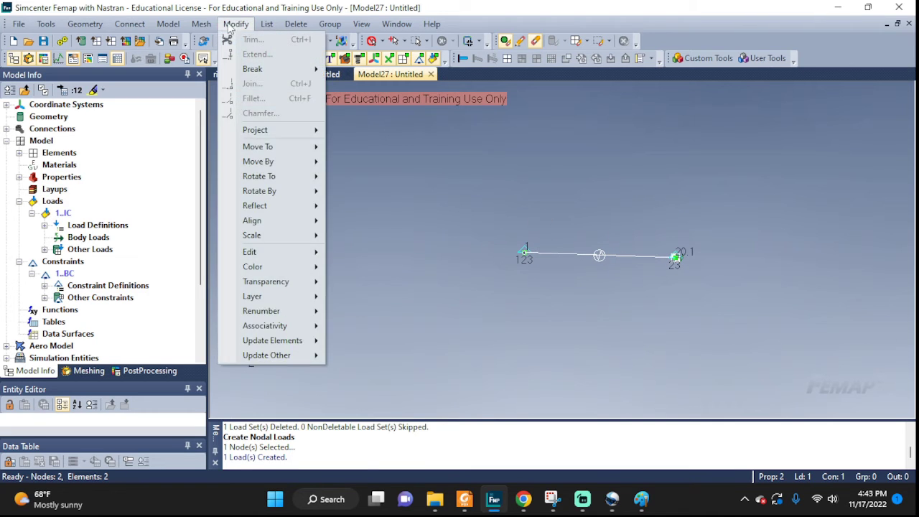
mouse_move(162, 29)
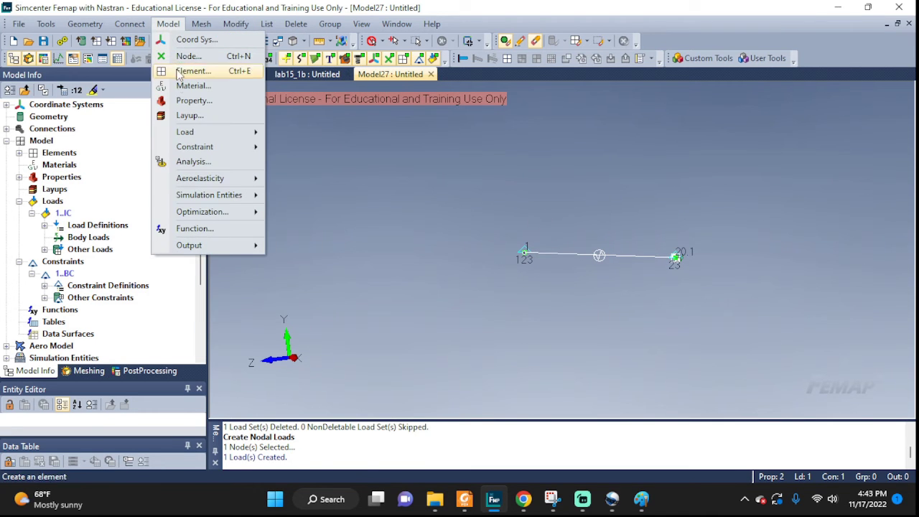
left_click(193, 164)
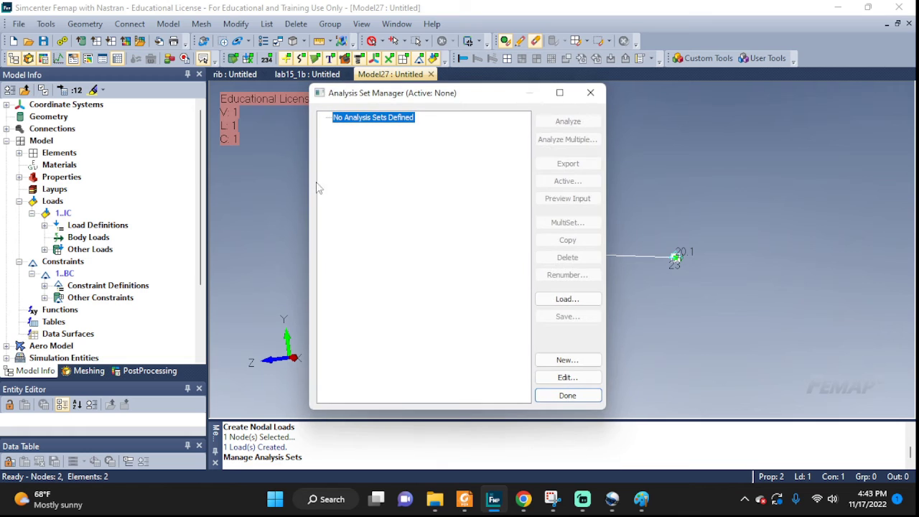
left_click(566, 359)
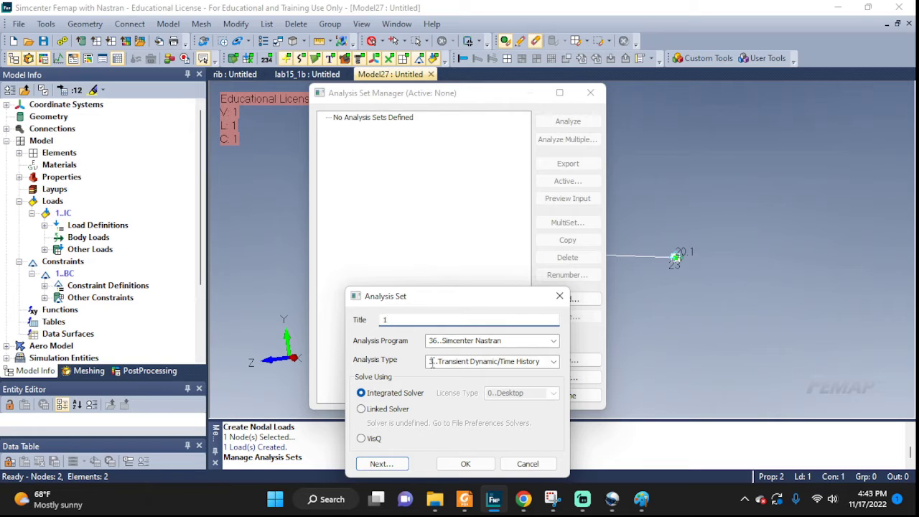
left_click(554, 362)
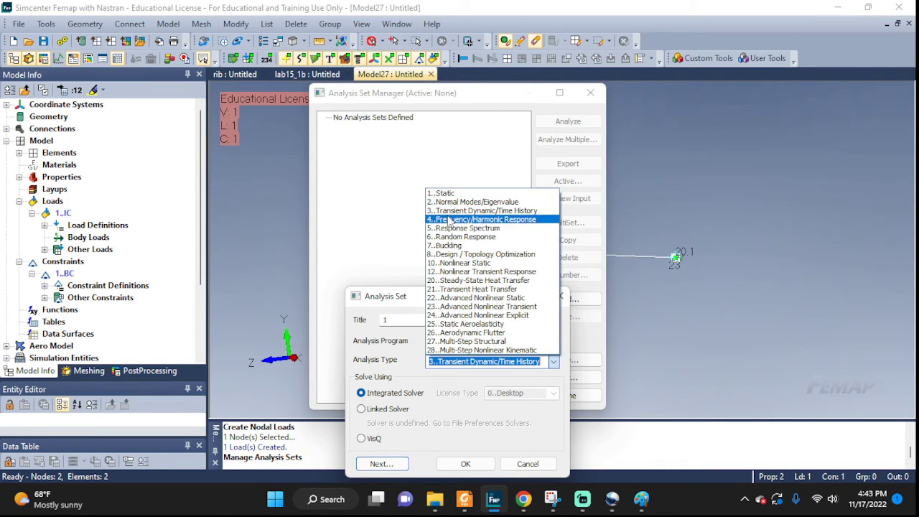
left_click(512, 211)
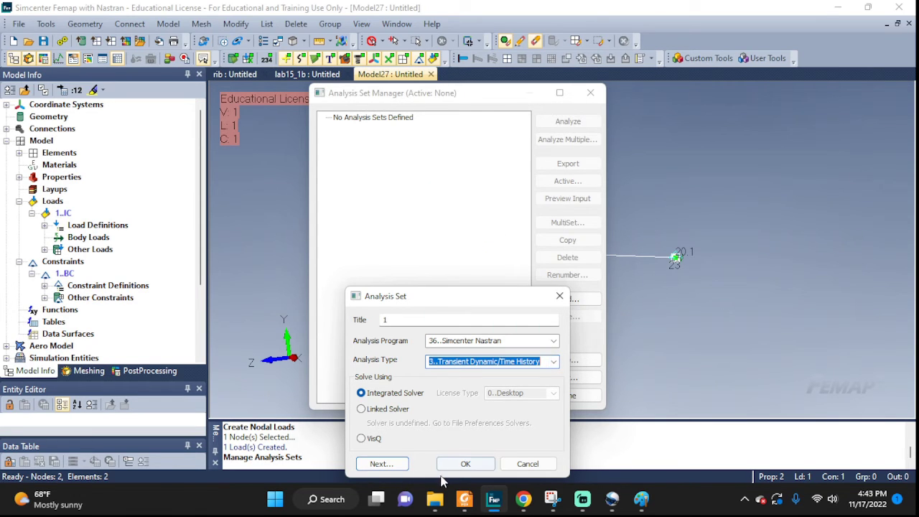
left_click(451, 466)
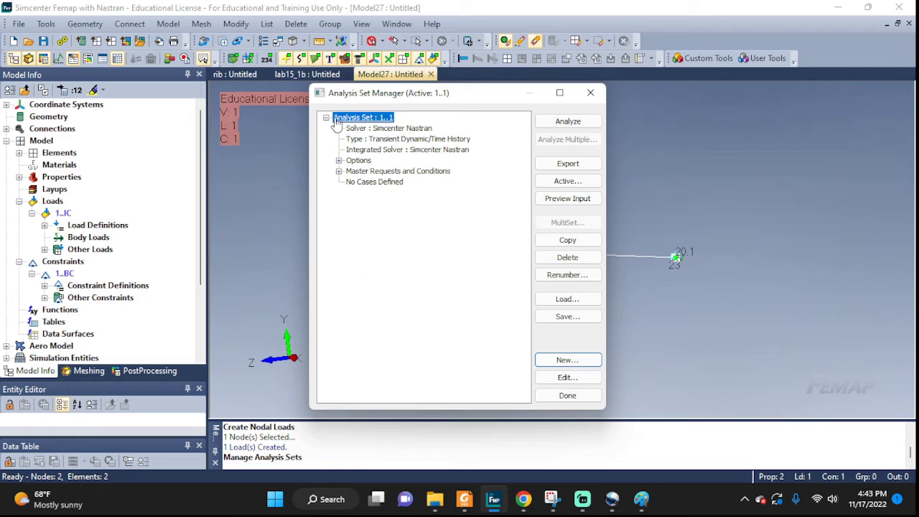
left_click(338, 161)
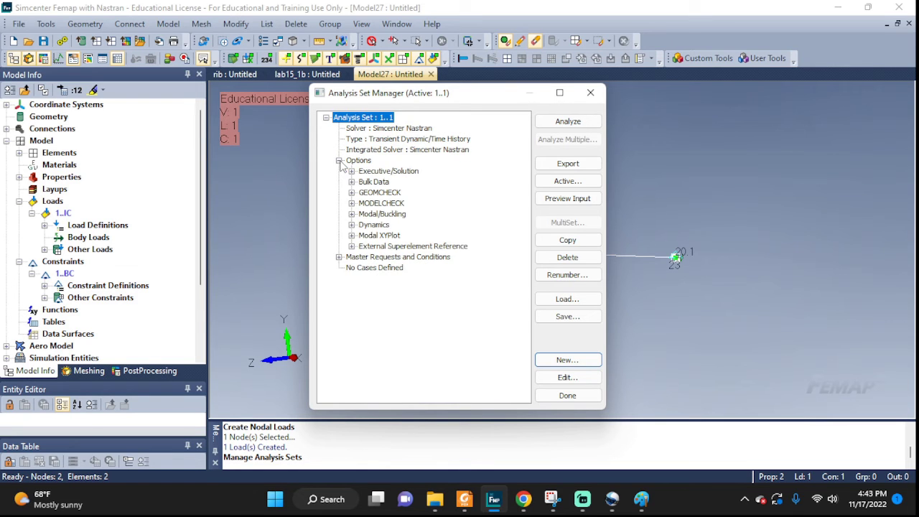
left_click(352, 225)
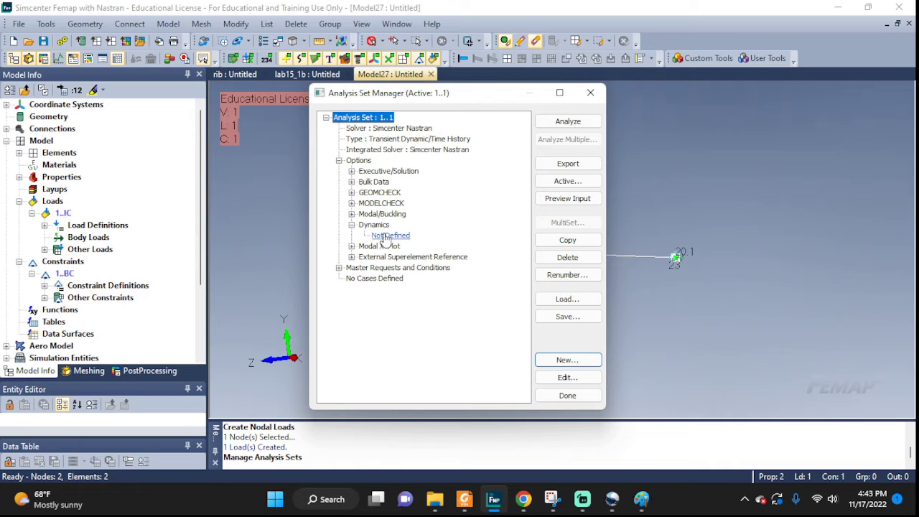
Enter 500 steps, 0.01 time per step and output interval 1 in the Nastran dynamic analysis options
double_click(381, 243)
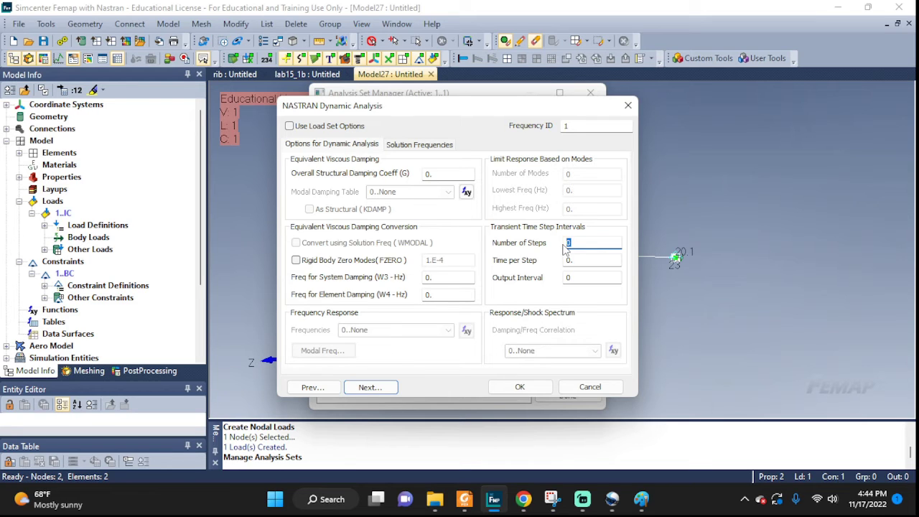
type("500")
left_click(567, 261)
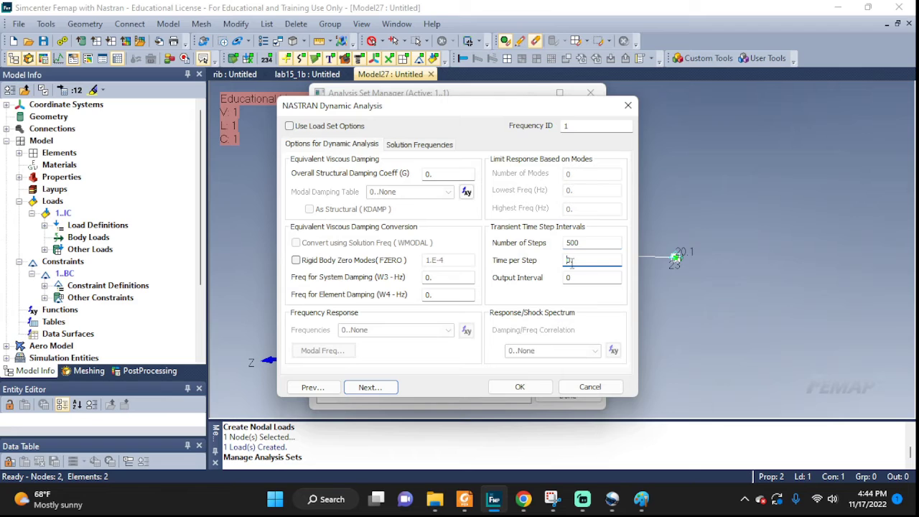
type("01")
left_click(564, 279)
type("1")
left_click_drag(578, 278, 566, 278)
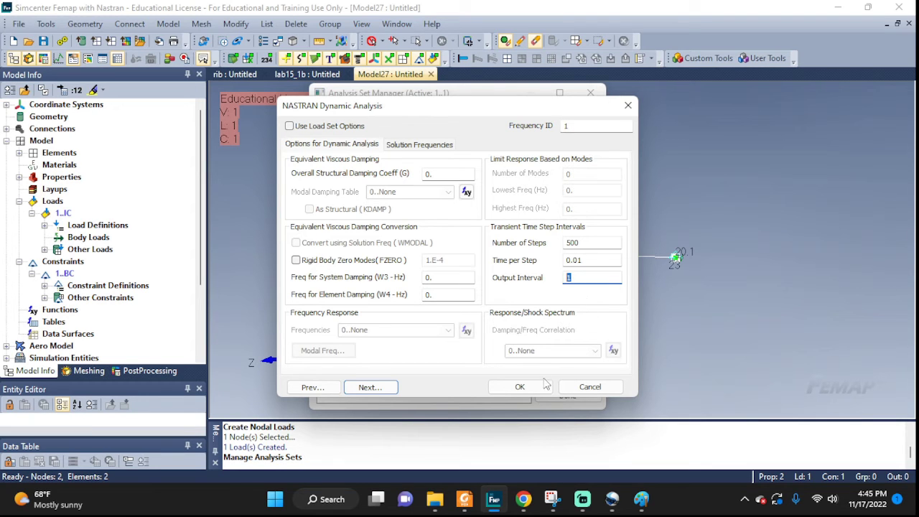
left_click(519, 387)
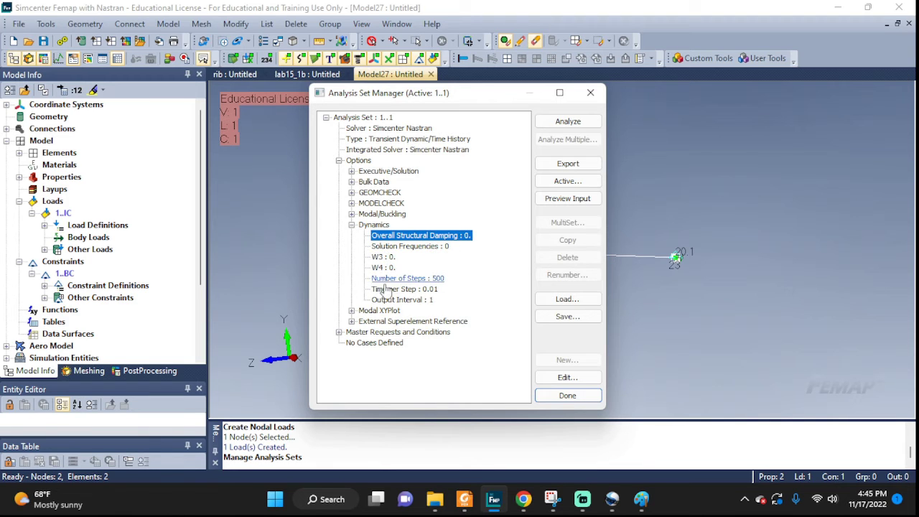
Set the analysis boundary conditions to constraints 1..BC, initial conditions 1..IC and loads None
left_click(338, 332)
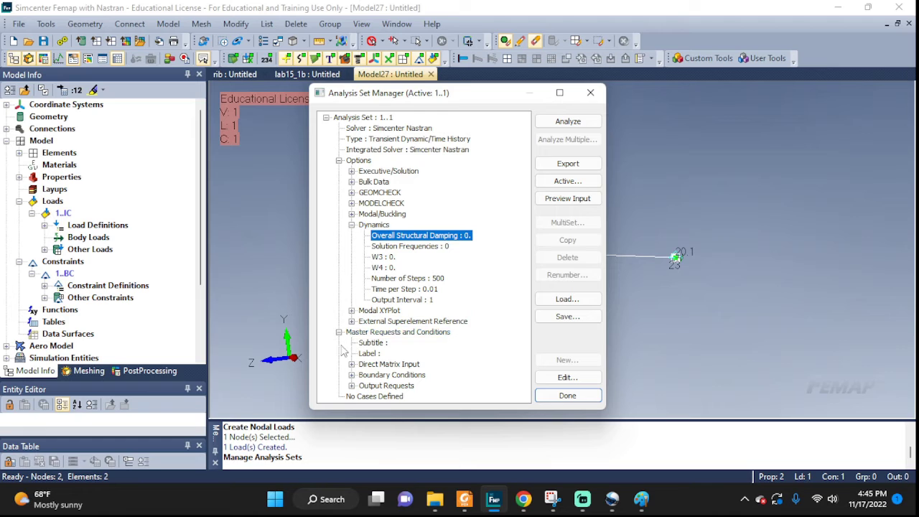
left_click(352, 375)
scroll(373, 345, "down", 1)
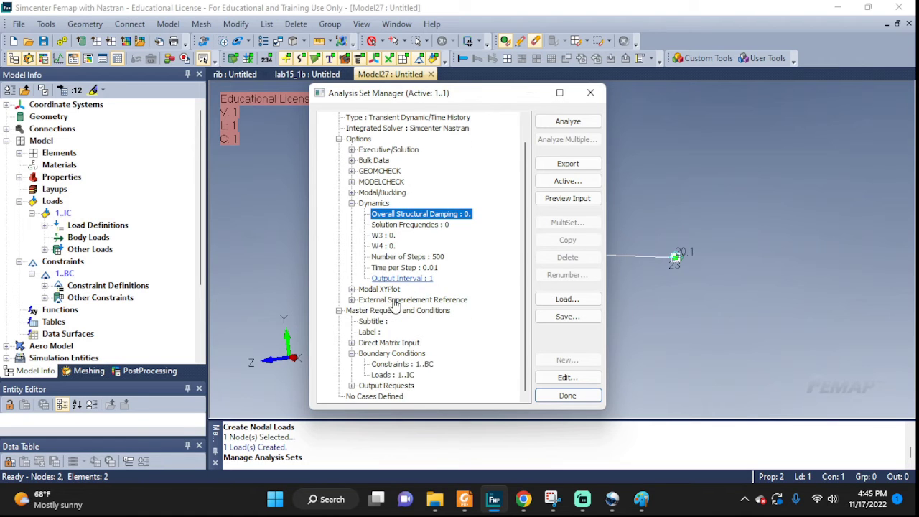
double_click(385, 354)
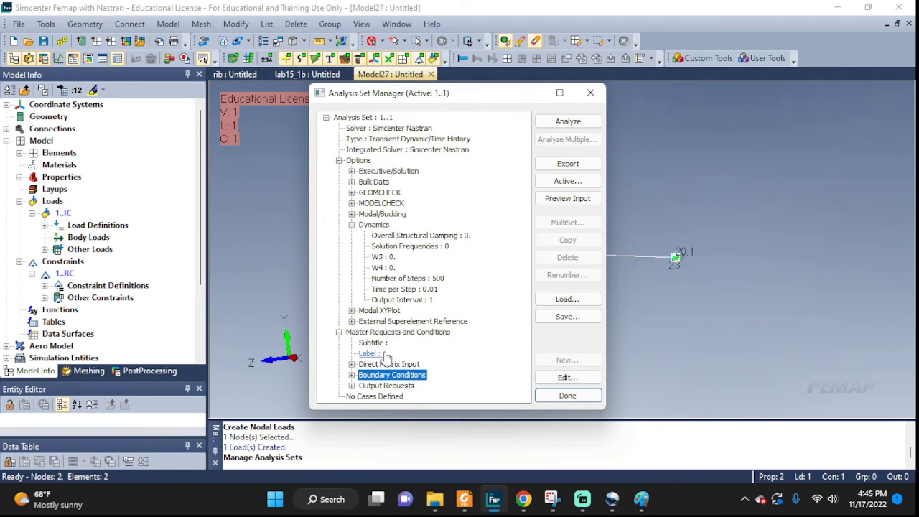
left_click(352, 375)
double_click(391, 375)
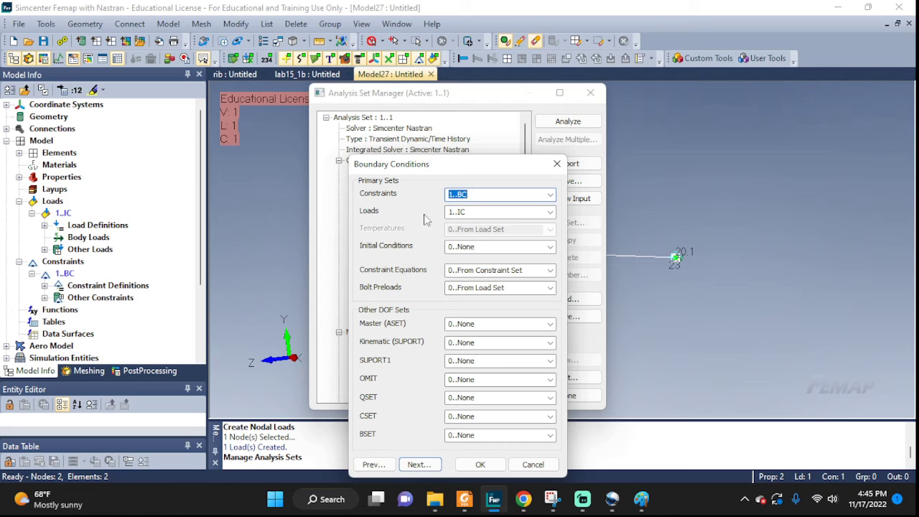
left_click(550, 212)
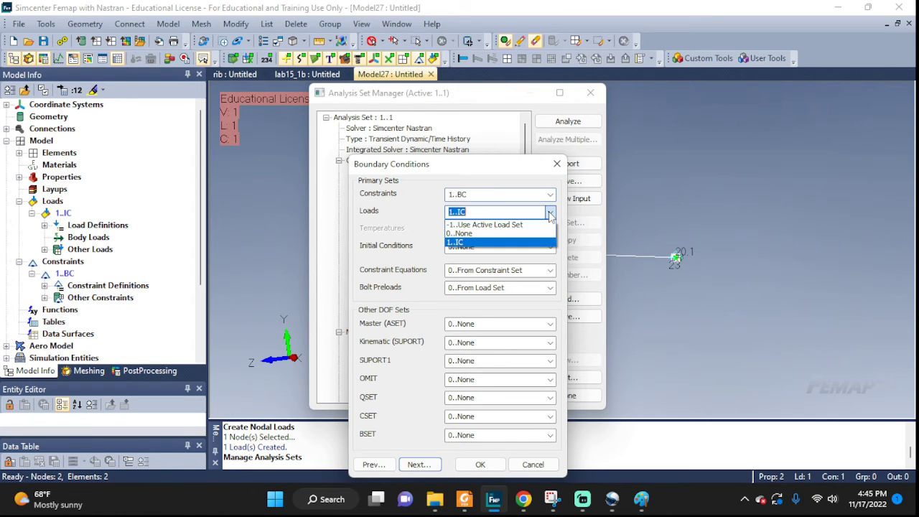
left_click(465, 235)
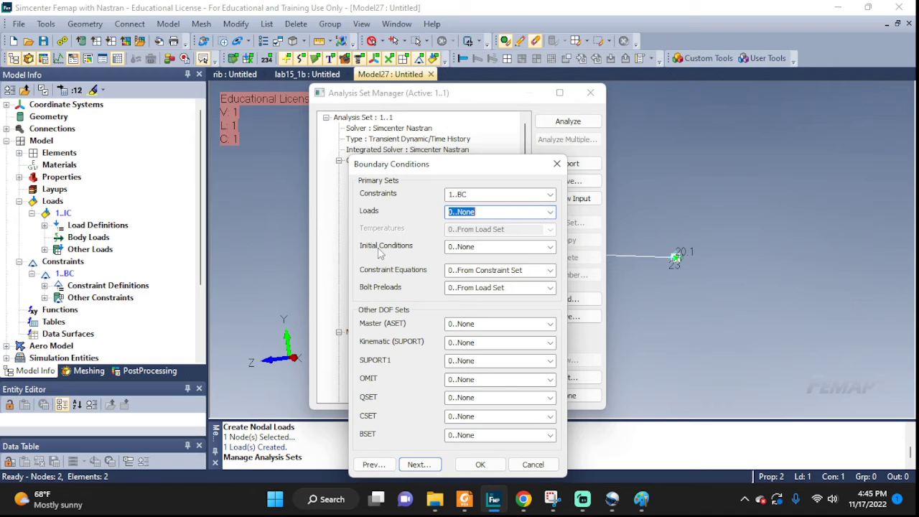
left_click(550, 247)
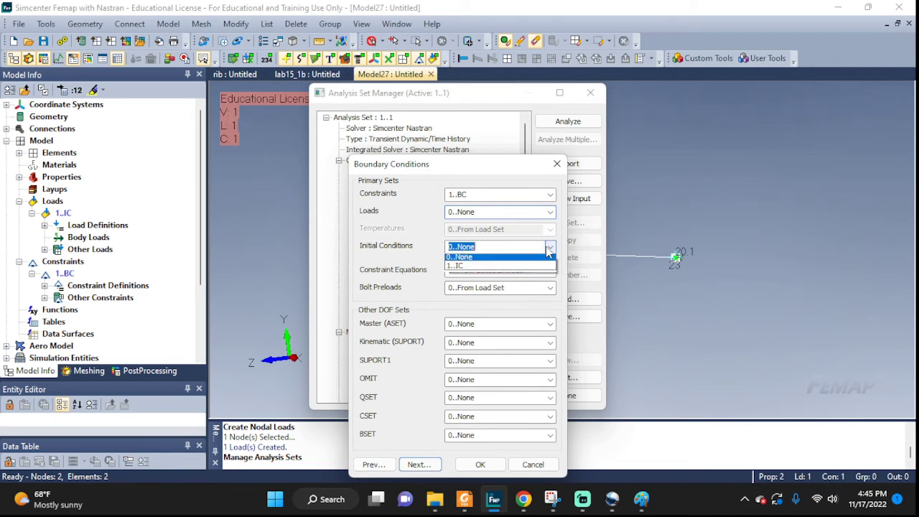
left_click(461, 269)
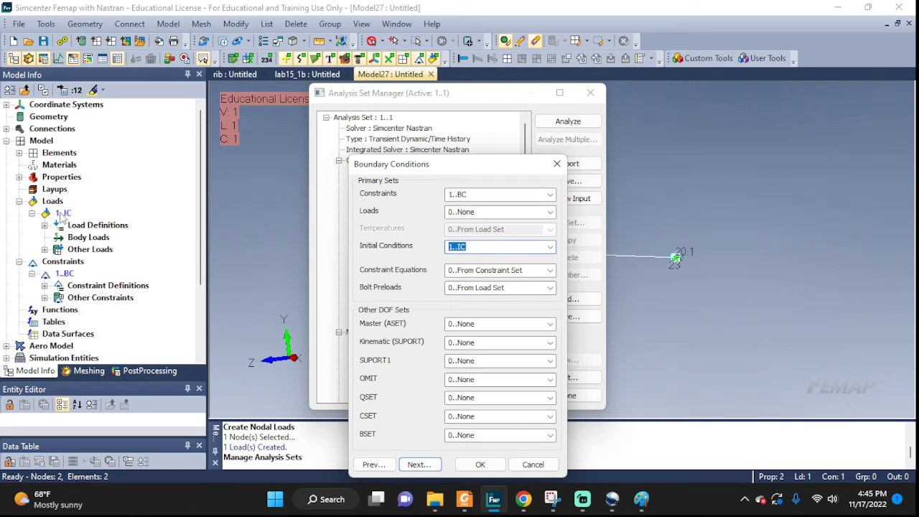
left_click(82, 249)
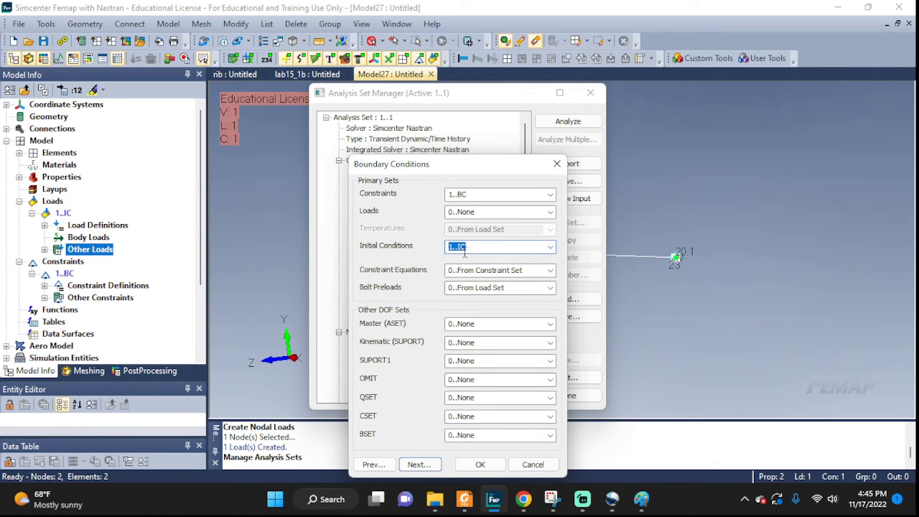
left_click(480, 464)
left_click_drag(500, 91, 474, 82)
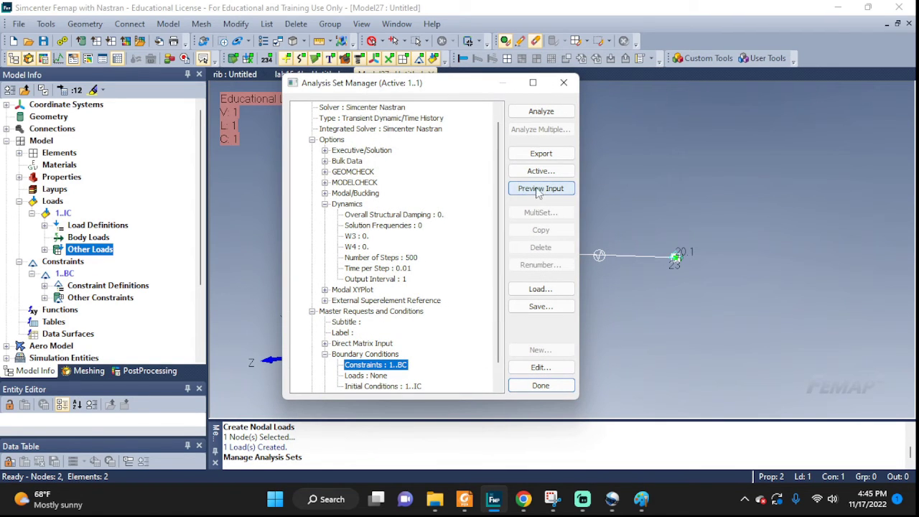
left_click(543, 189)
scroll(396, 231, "down", 5)
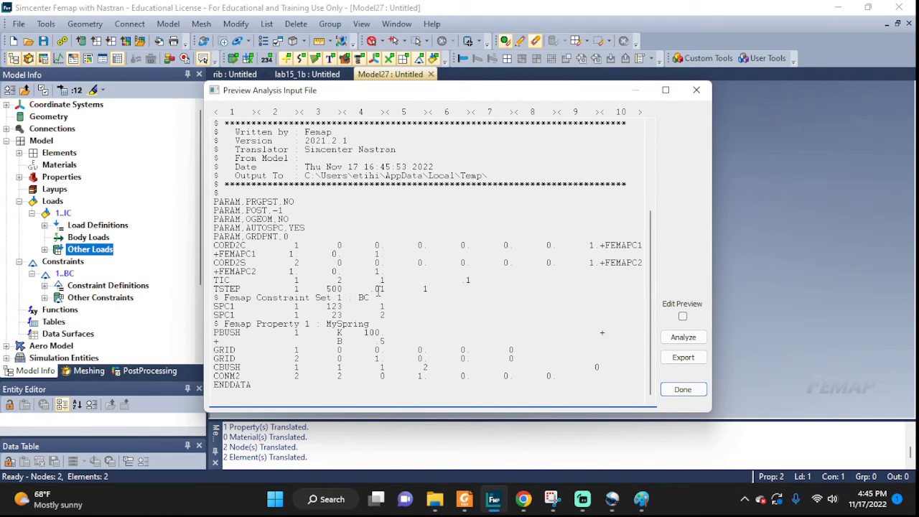
scroll(497, 242, "up", 5)
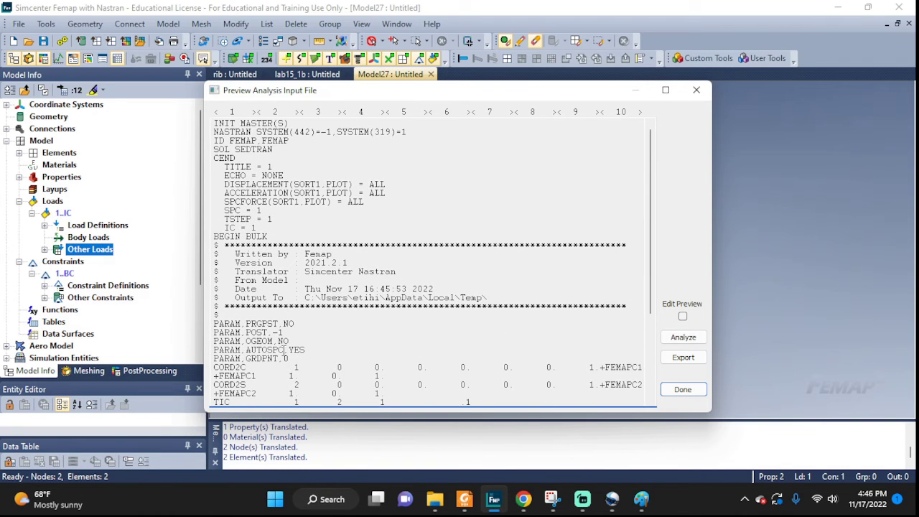
scroll(337, 248, "down", 5)
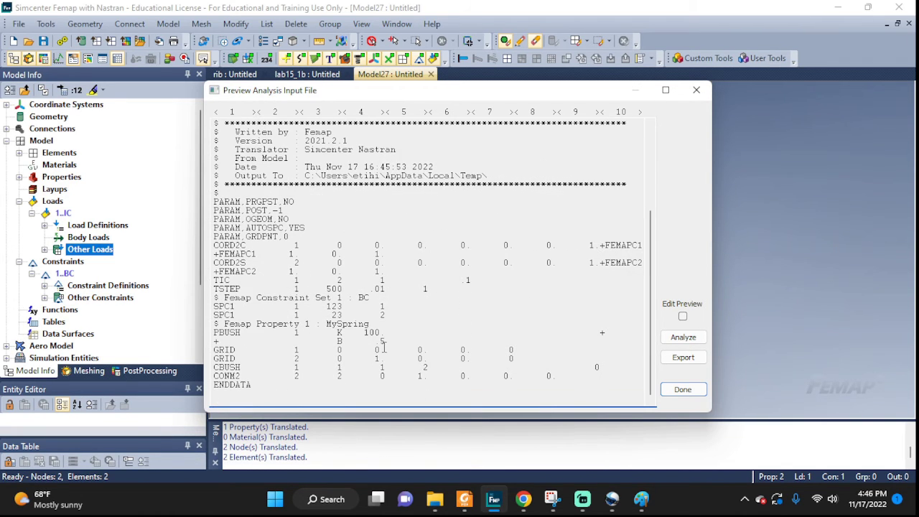
left_click_drag(486, 278, 210, 279)
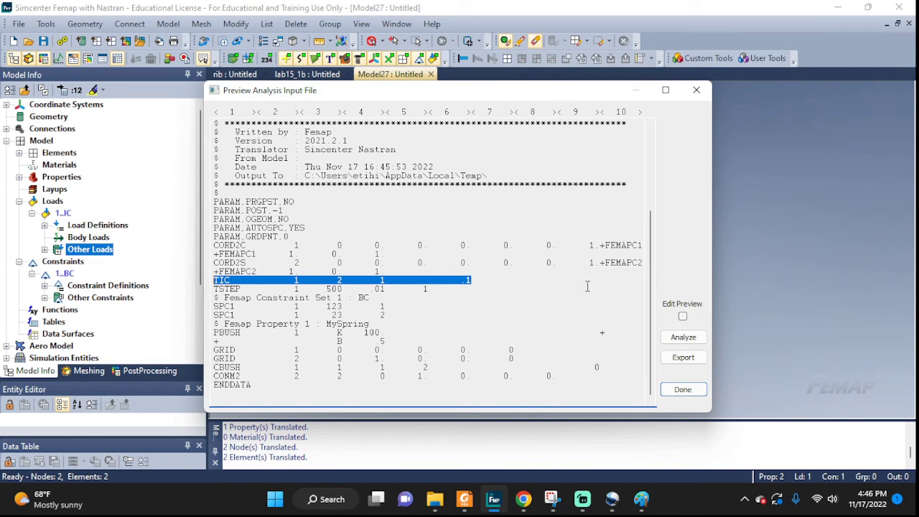
Close the input file preview and run the Nastran transient analysis to completion with output set 501
left_click(682, 390)
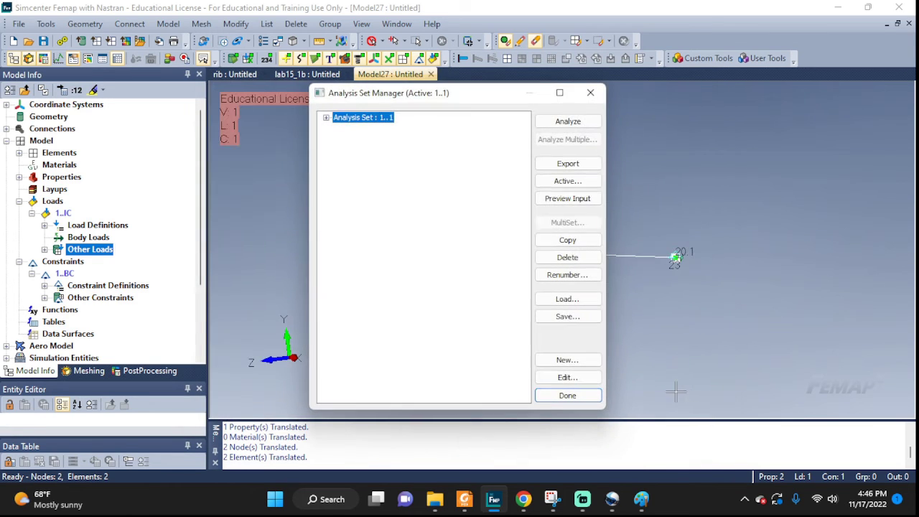
left_click(568, 122)
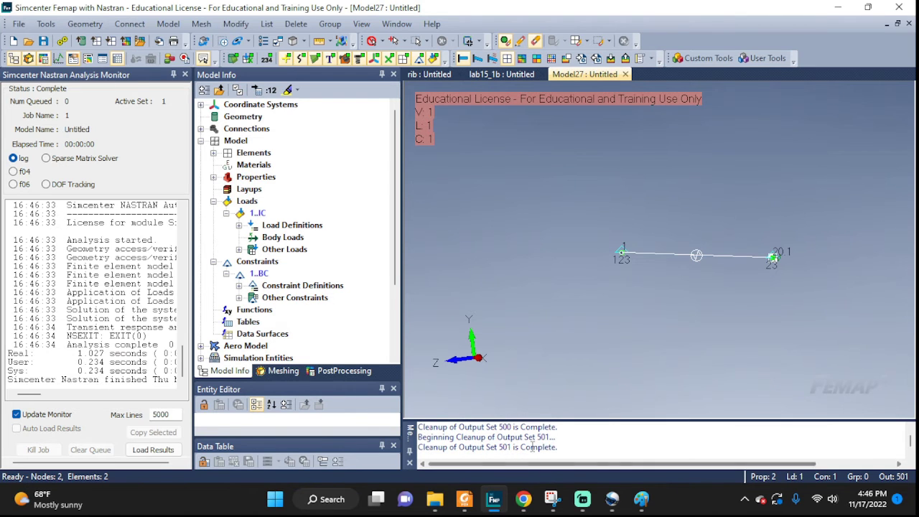
left_click_drag(513, 447, 567, 447)
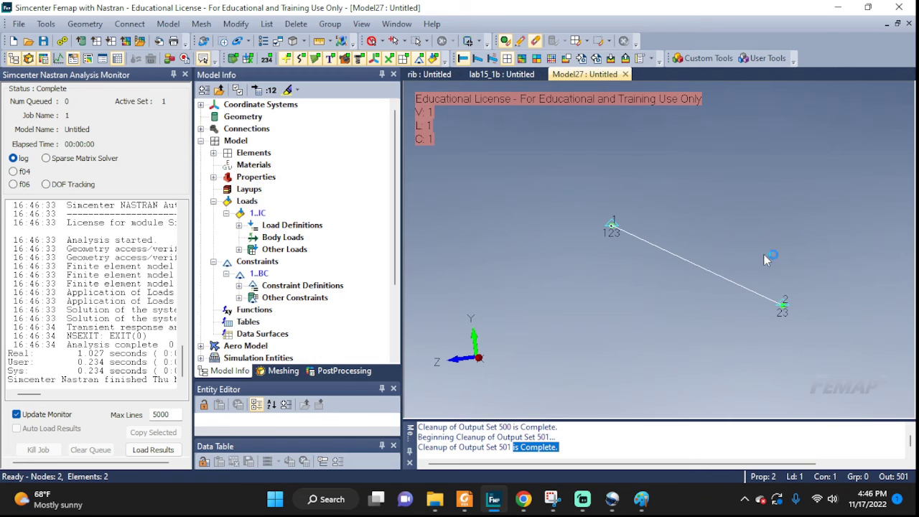
Chart a 'disp vs time' Vector vs. Set series of T1 Translation at node 2 against output set values
left_click(59, 60)
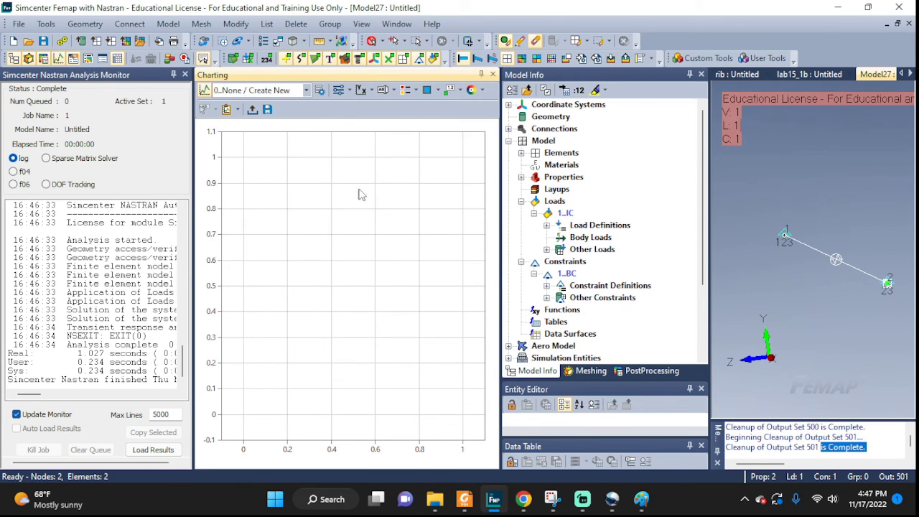
left_click(320, 95)
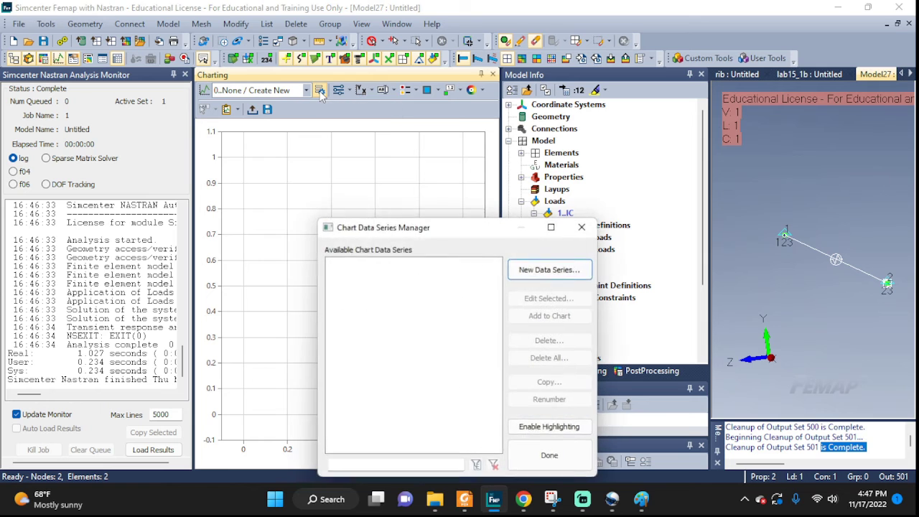
left_click(544, 276)
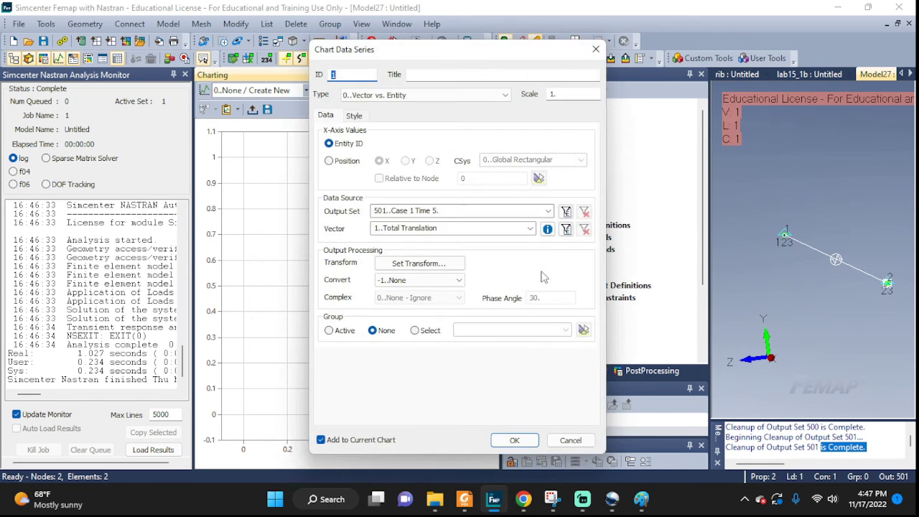
left_click(423, 76)
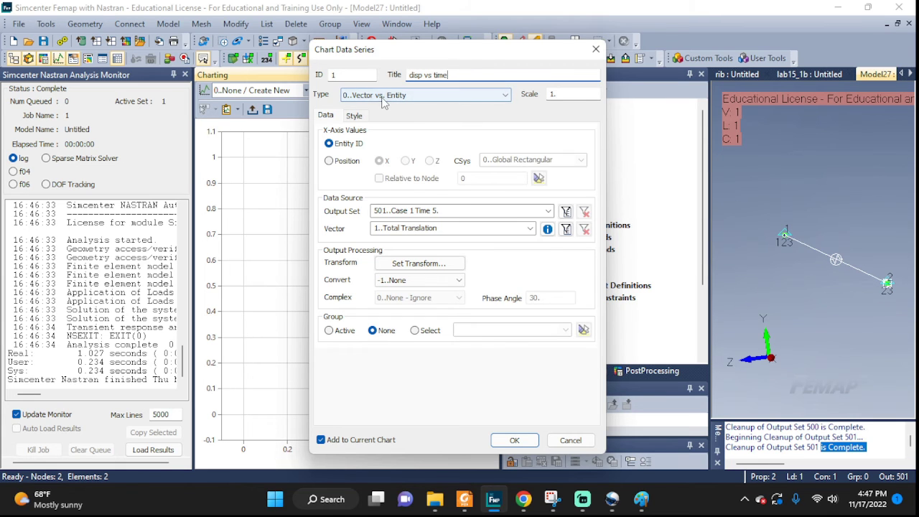
left_click(408, 95)
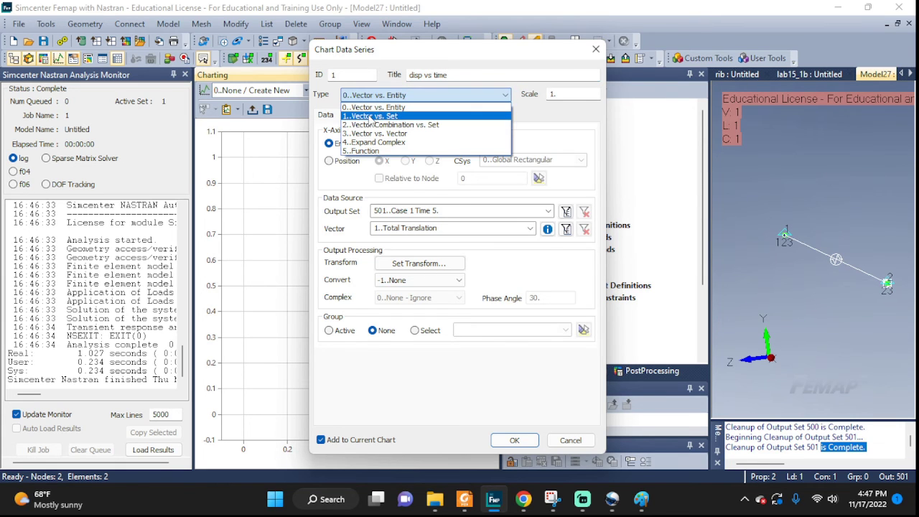
left_click(370, 117)
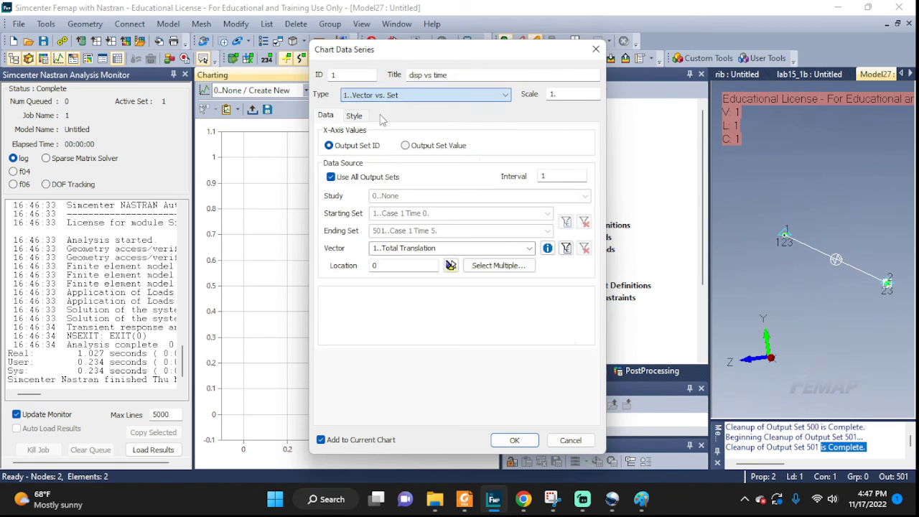
left_click(406, 146)
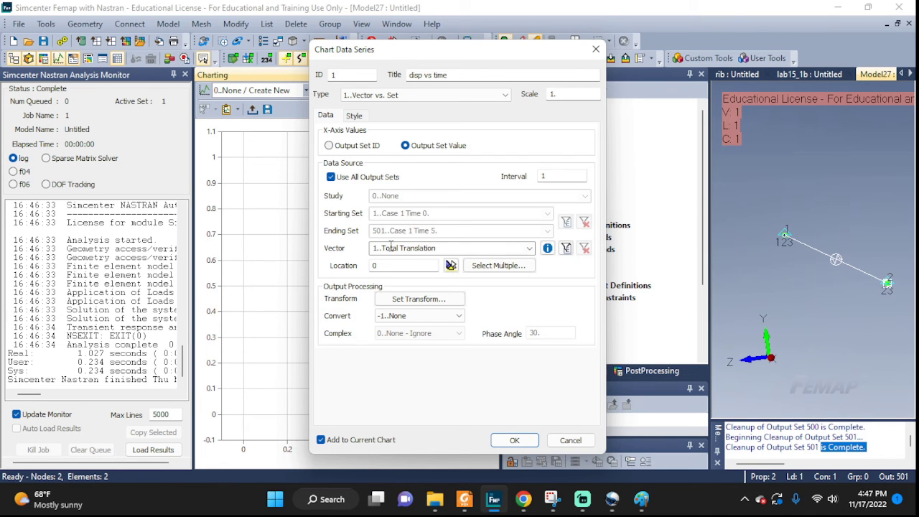
left_click(529, 247)
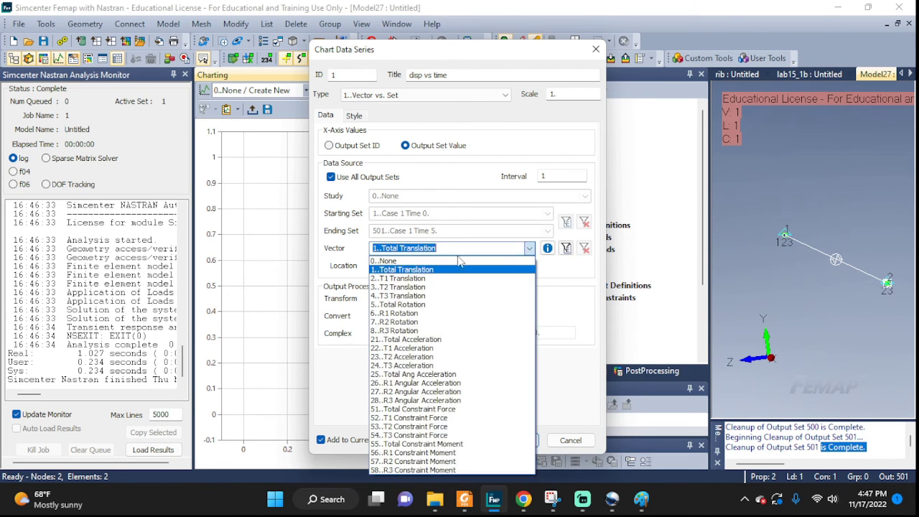
left_click(386, 278)
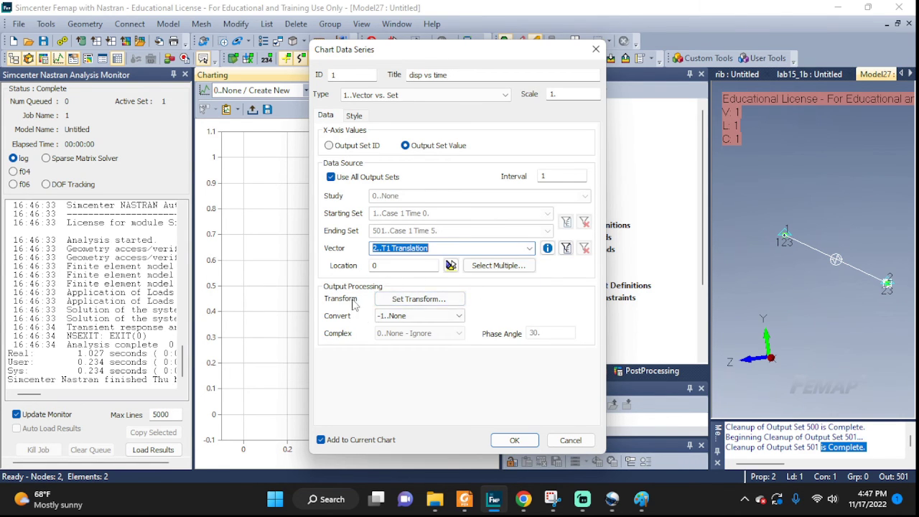
left_click(396, 266)
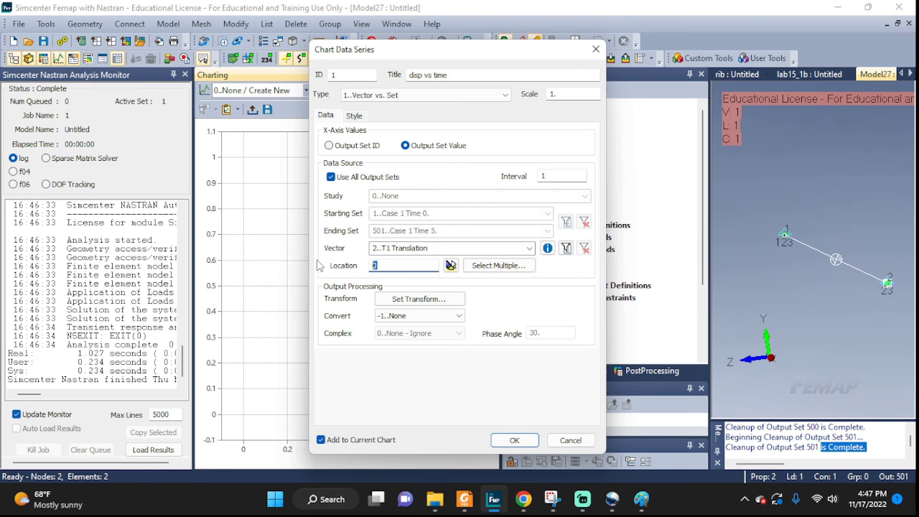
type("2")
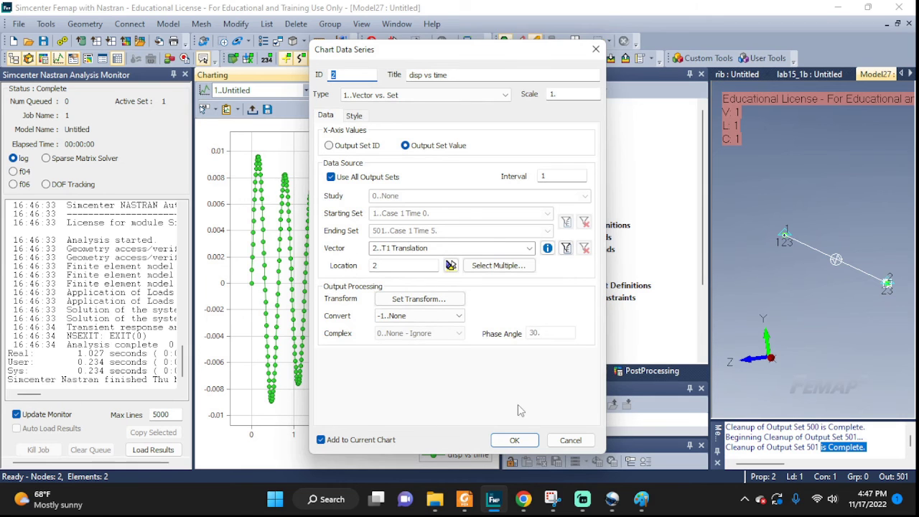
left_click(514, 439)
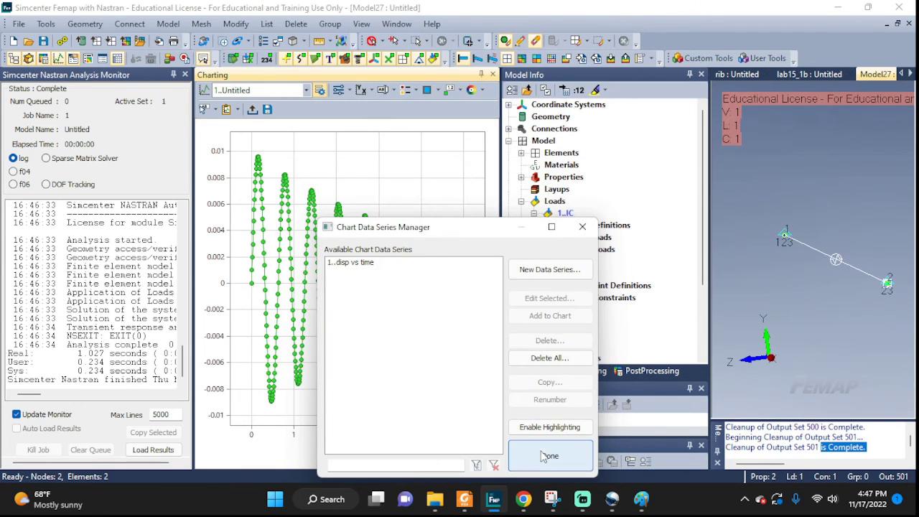
Close the data series manager and zoom and pan the chart to show the full 0–5 s curve
left_click(545, 456)
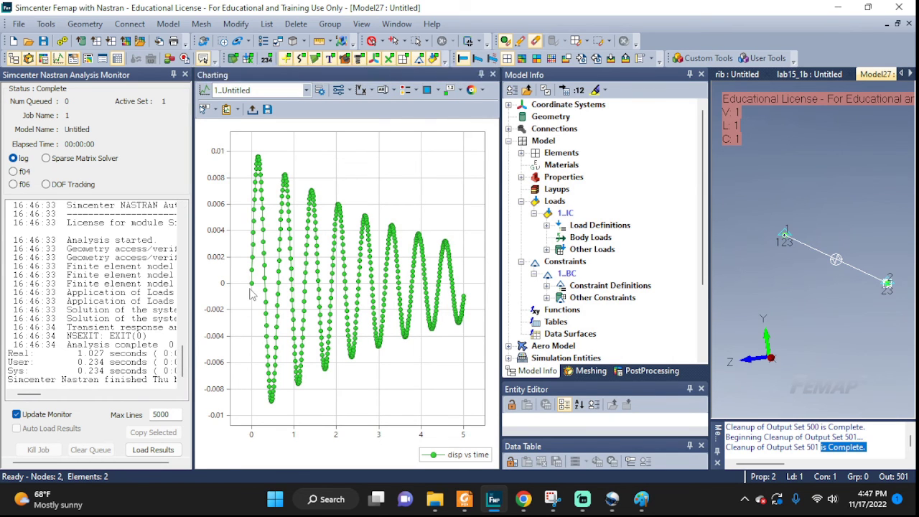
scroll(252, 295, "up", 1)
scroll(253, 293, "up", 3)
scroll(261, 285, "up", 3)
left_click_drag(240, 269, 405, 302)
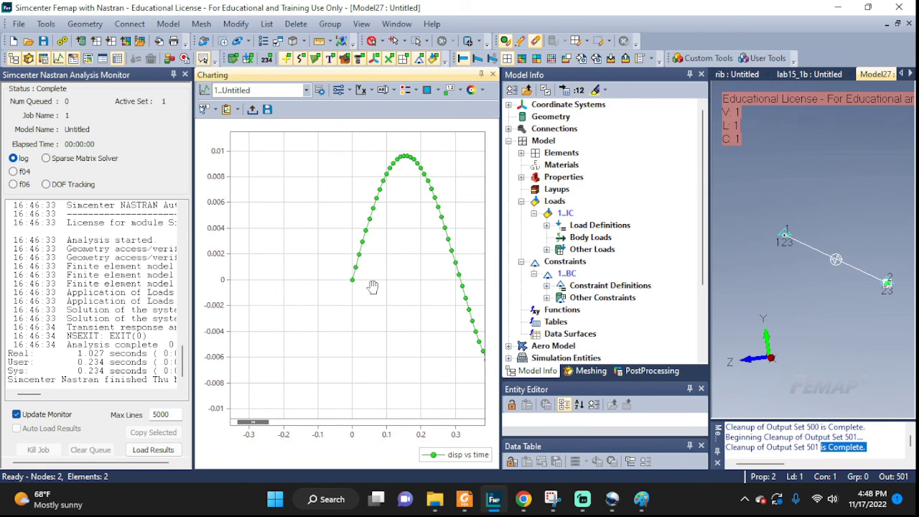
scroll(374, 285, "down", 10)
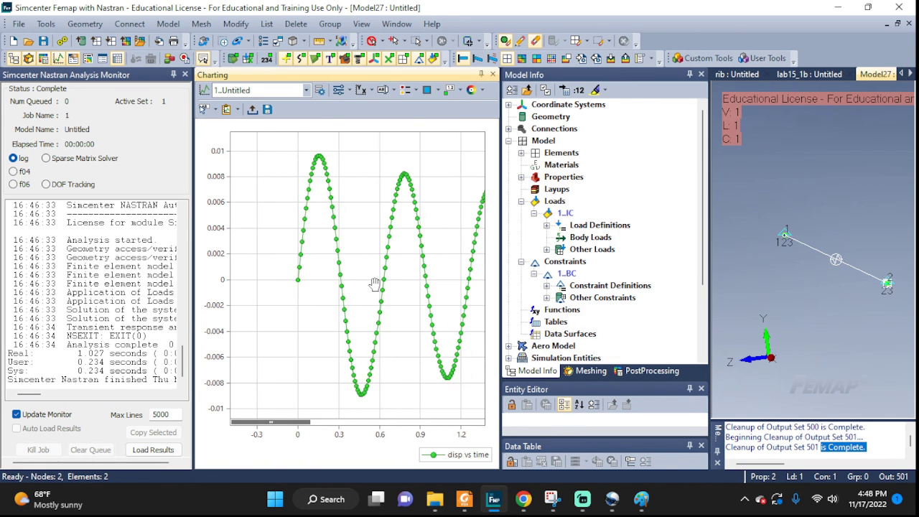
scroll(374, 285, "down", 6)
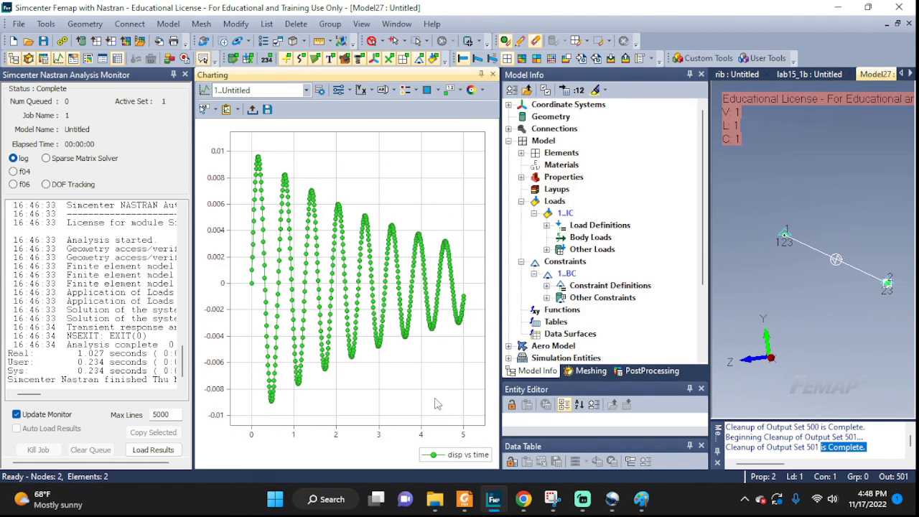
left_click(552, 499)
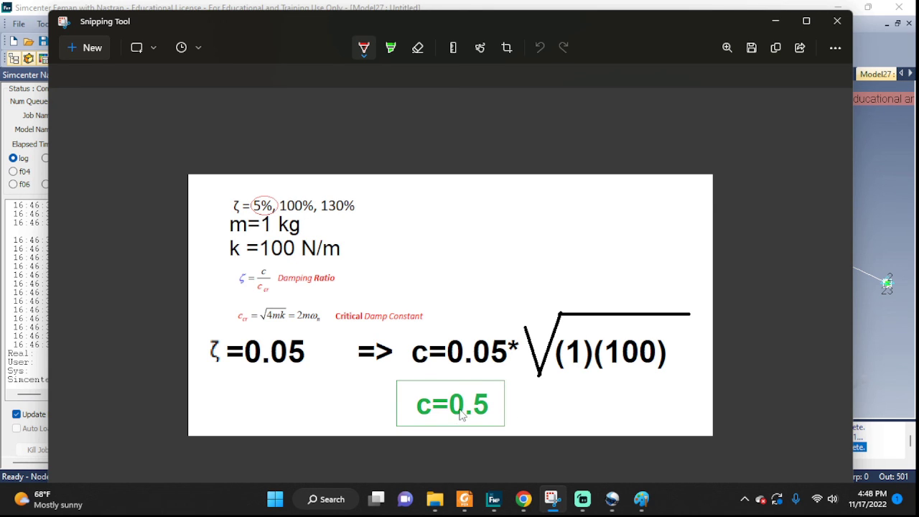
left_click(774, 21)
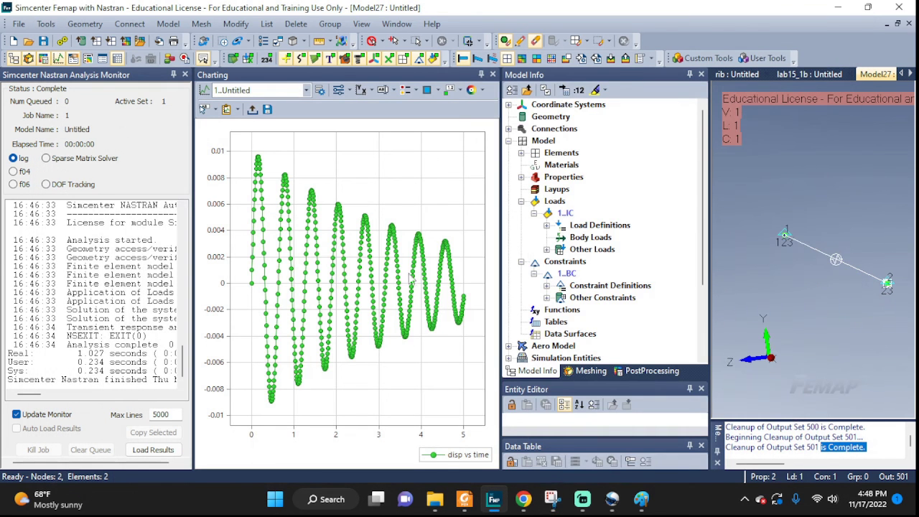